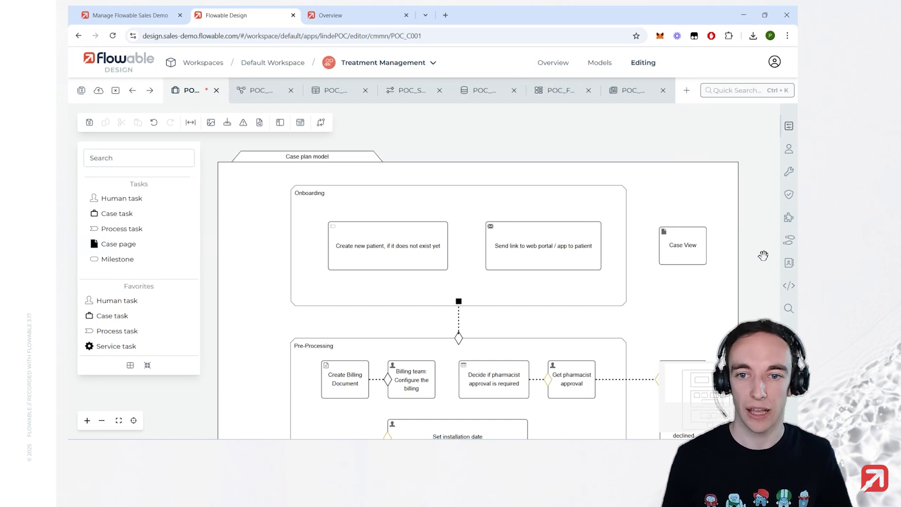
Examine the Onboarding, Pre-Processing and Treatment stages of the case plan model.
{"action": "left_click_drag", "start_coordinate": [757, 270], "coordinate": [747, 236]}
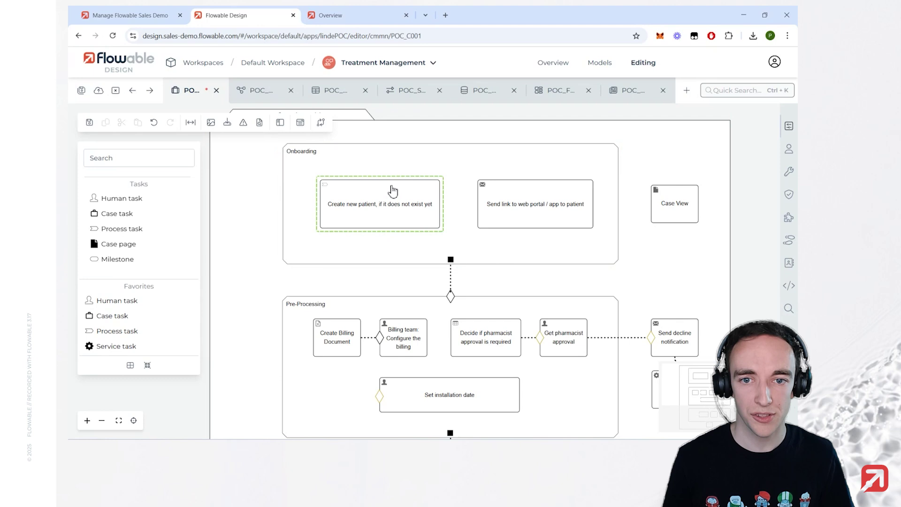
{"action": "scroll", "coordinate": [415, 195], "scroll_direction": "down", "scroll_amount": 3}
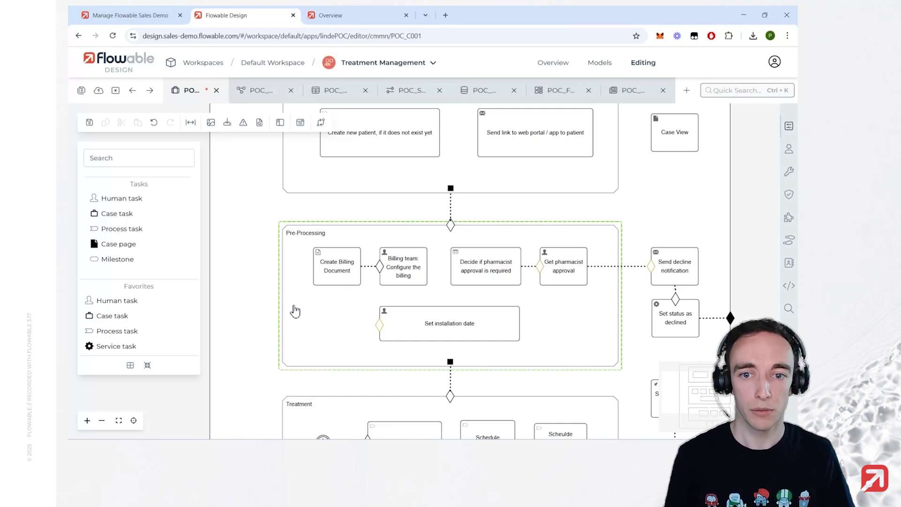
{"action": "scroll", "coordinate": [295, 300], "scroll_direction": "down", "scroll_amount": 5}
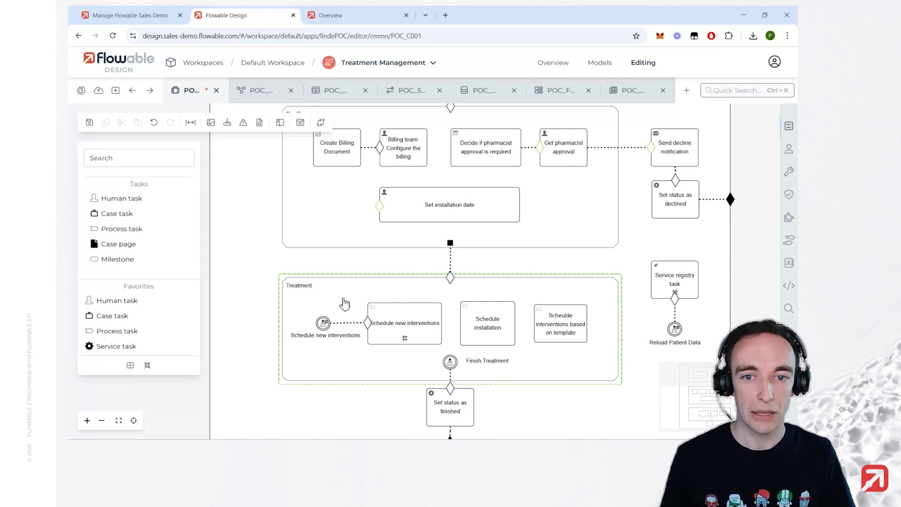
{"action": "scroll", "coordinate": [345, 305], "scroll_direction": "up", "scroll_amount": 5}
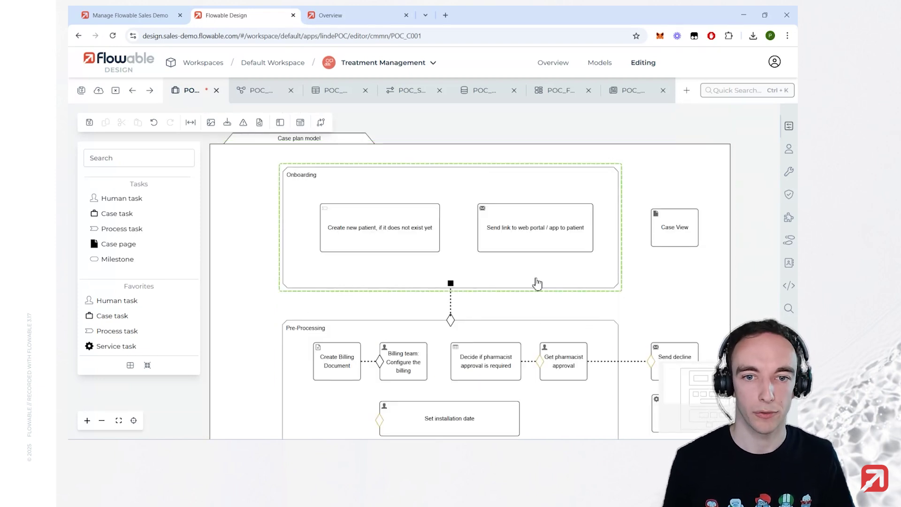
Open the process referenced by the "Create new patient, if it does not exist yet" task and view its full diagram.
{"action": "left_click", "coordinate": [412, 228]}
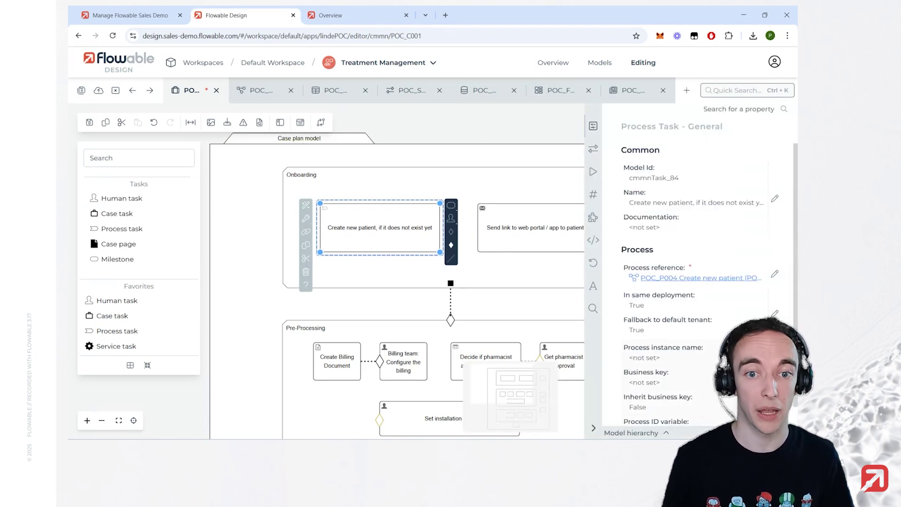
{"action": "left_click", "coordinate": [714, 277]}
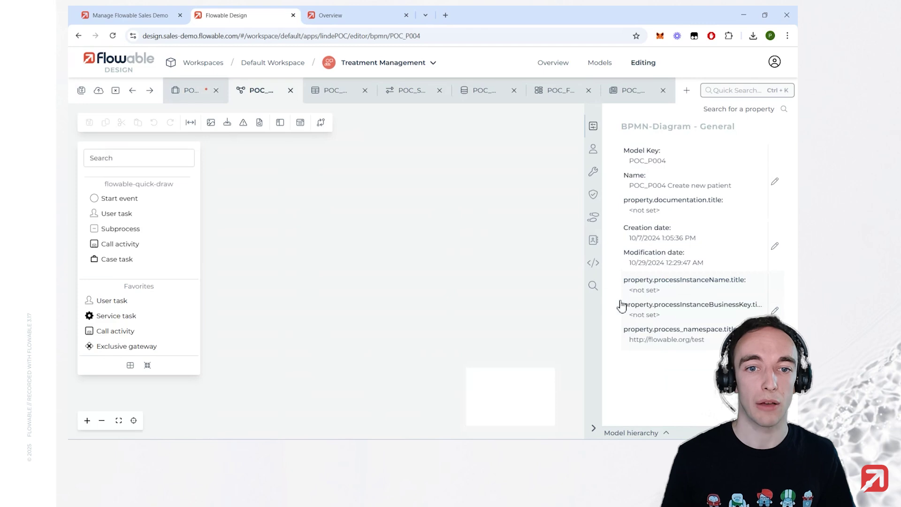
{"action": "left_click", "coordinate": [594, 430]}
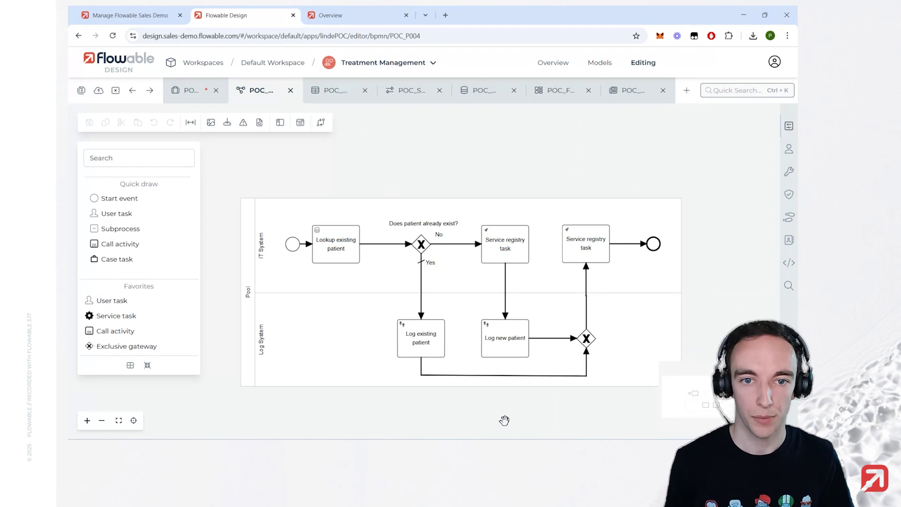
Try placing a human task beside the Onboarding stage in the case plan model, and delete it.
{"action": "left_click", "coordinate": [190, 99]}
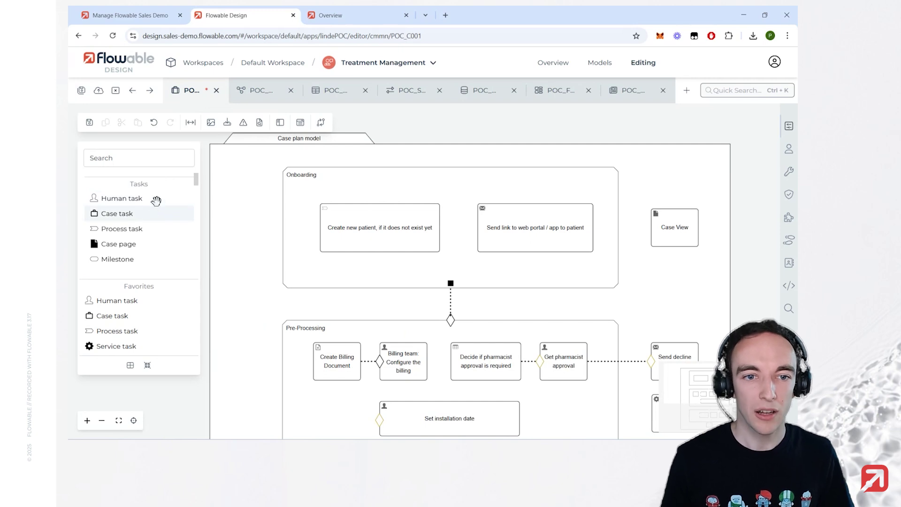
{"action": "scroll", "coordinate": [156, 201], "scroll_direction": "down", "scroll_amount": 2}
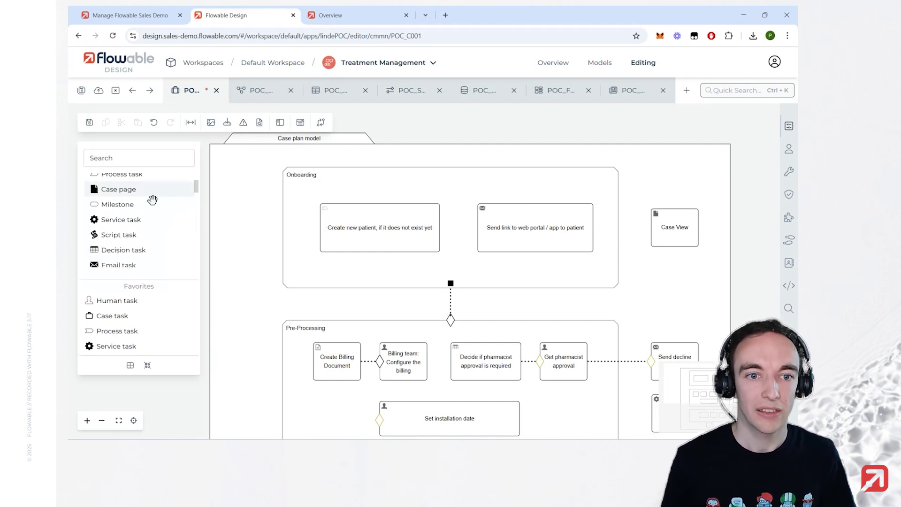
{"action": "scroll", "coordinate": [153, 201], "scroll_direction": "up", "scroll_amount": 2}
{"action": "left_click_drag", "start_coordinate": [124, 202], "coordinate": [248, 225]}
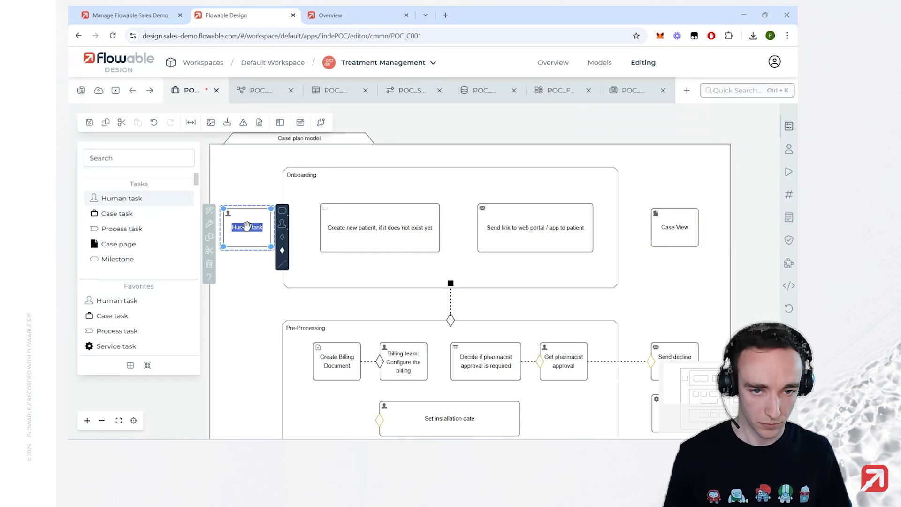
{"action": "key", "text": "Escape"}
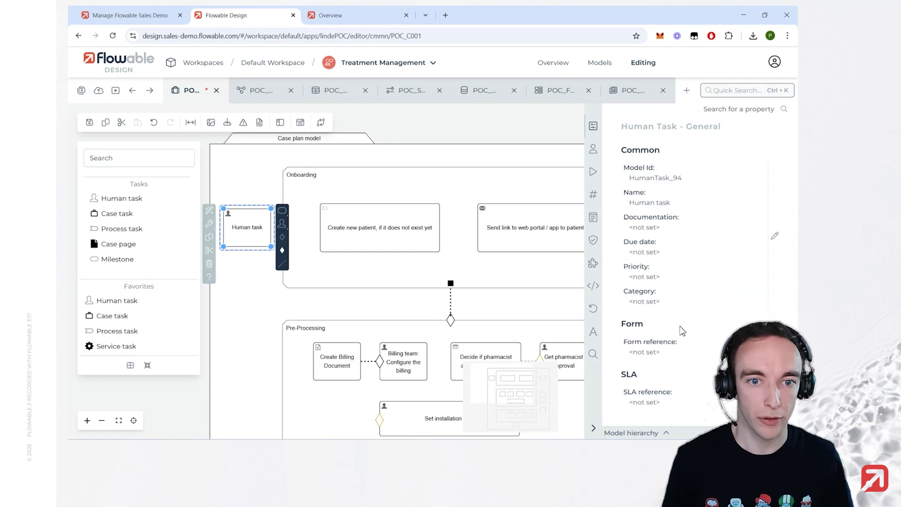
{"action": "left_click", "coordinate": [594, 428]}
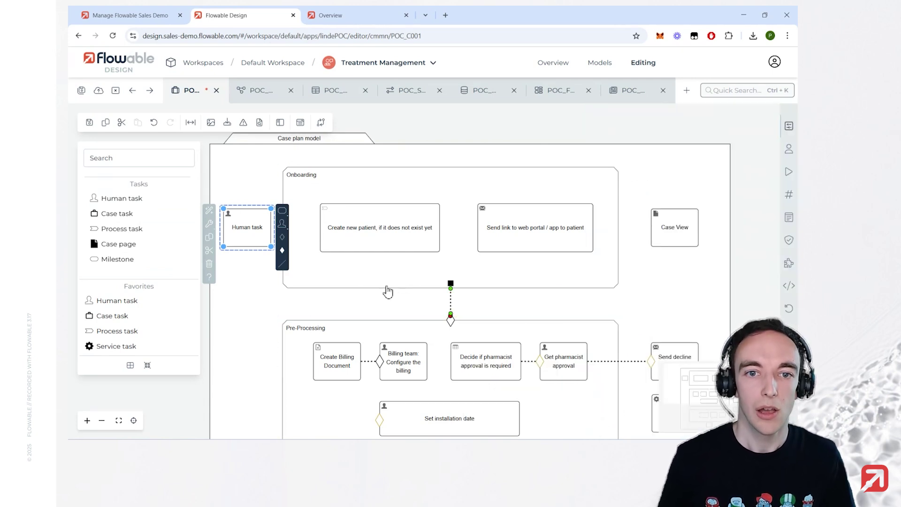
{"action": "key", "text": "Delete"}
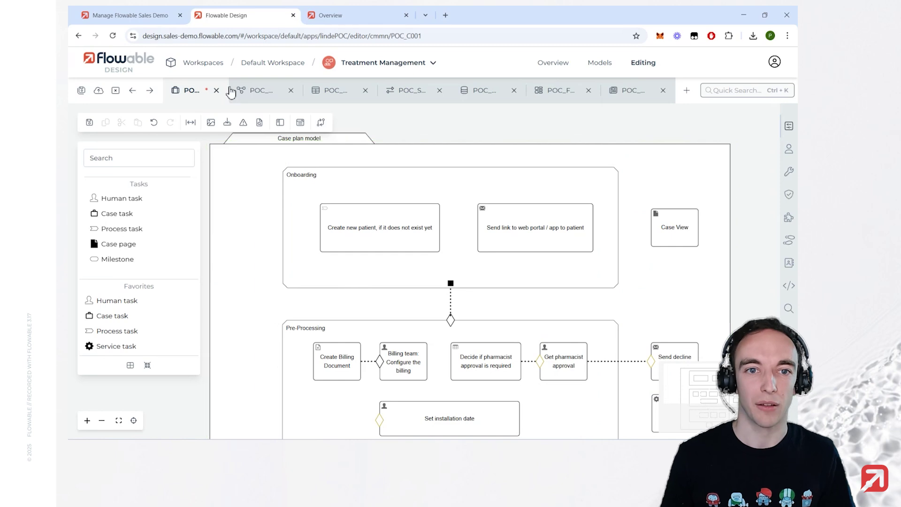
Review the create-patient process diagram and the decision table for required pharmacist approval.
{"action": "left_click", "coordinate": [243, 94]}
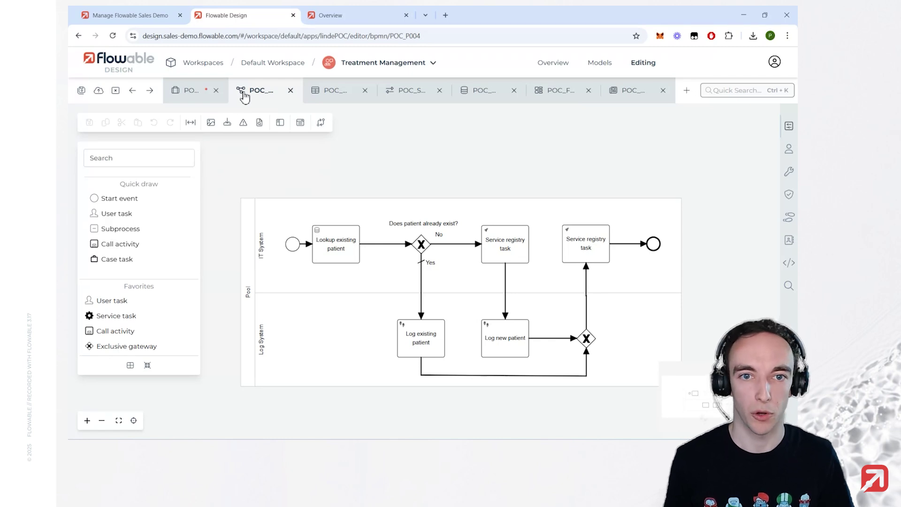
{"action": "left_click", "coordinate": [328, 92]}
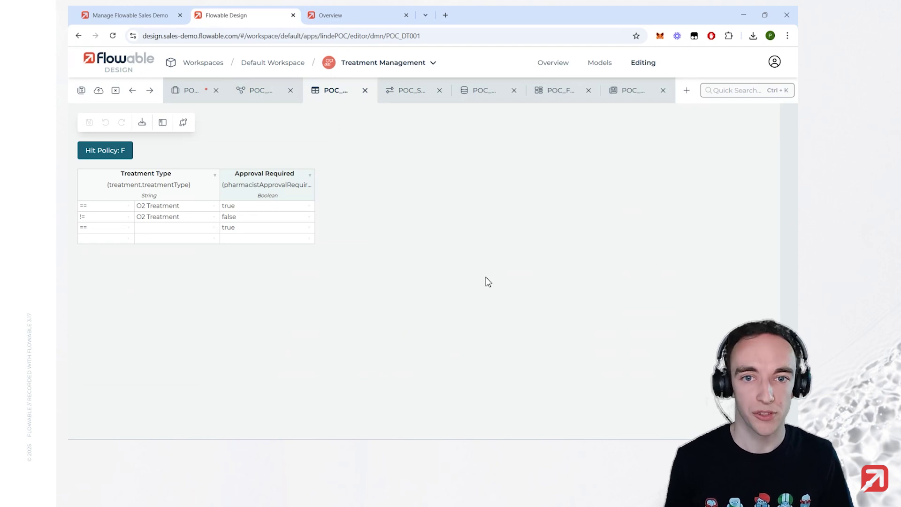
Examine the REST settings and operations of the POC_S003 MS Dynamics Service model.
{"action": "left_click", "coordinate": [415, 93]}
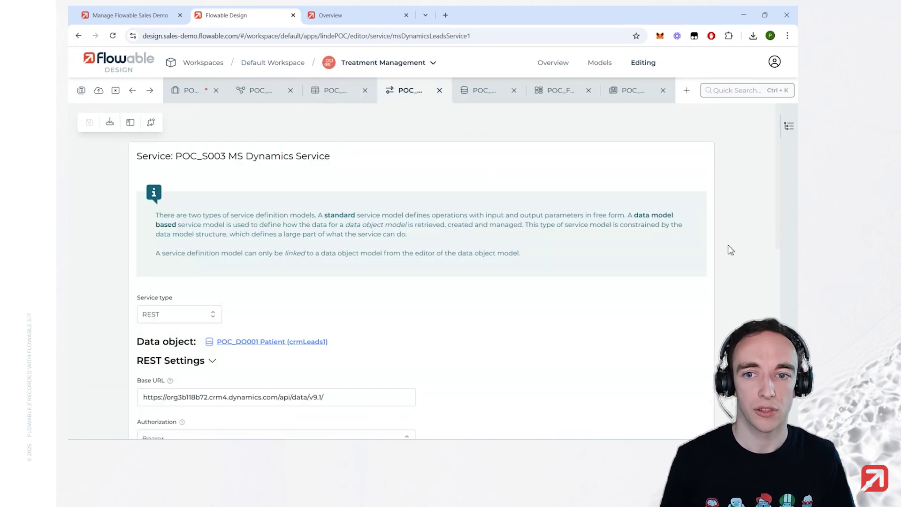
{"action": "scroll", "coordinate": [729, 250], "scroll_direction": "down", "scroll_amount": 7}
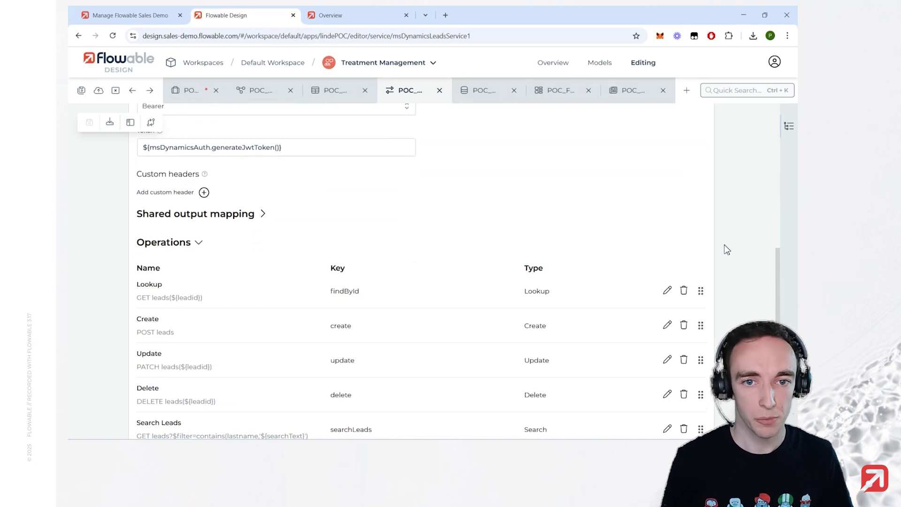
{"action": "scroll", "coordinate": [726, 250], "scroll_direction": "down", "scroll_amount": 2}
{"action": "scroll", "coordinate": [726, 250], "scroll_direction": "up", "scroll_amount": 6}
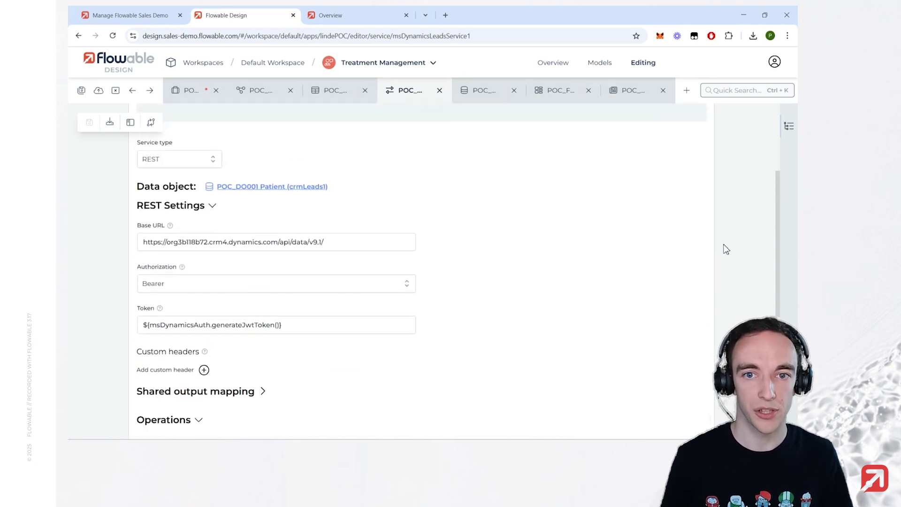
Review the fields of the POC_DO001 Patient data object and open the POC_F003 Create Intervention form.
{"action": "left_click", "coordinate": [484, 98]}
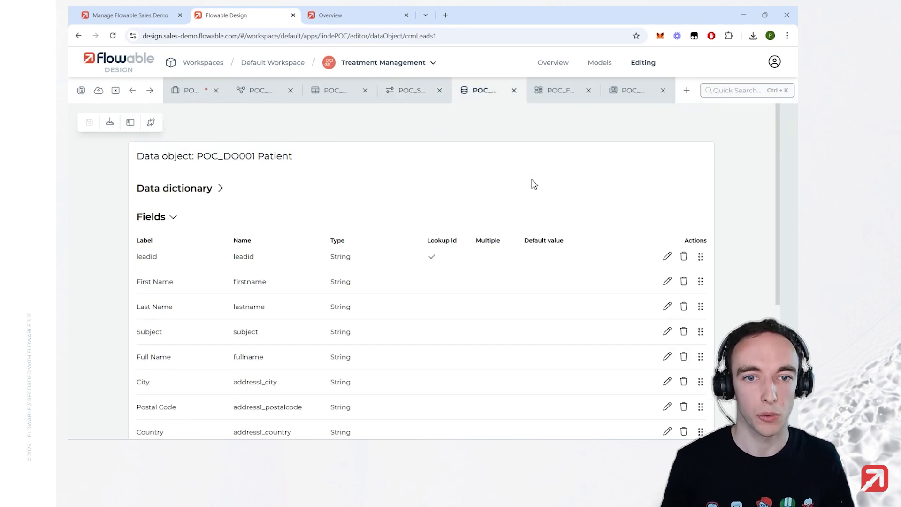
{"action": "scroll", "coordinate": [535, 184], "scroll_direction": "down", "scroll_amount": 1}
{"action": "scroll", "coordinate": [535, 184], "scroll_direction": "up", "scroll_amount": 1}
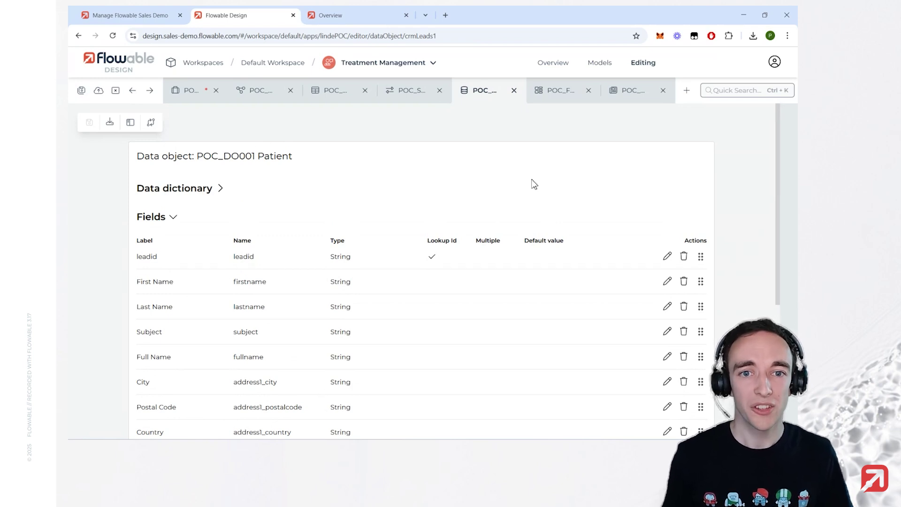
{"action": "left_click", "coordinate": [543, 94]}
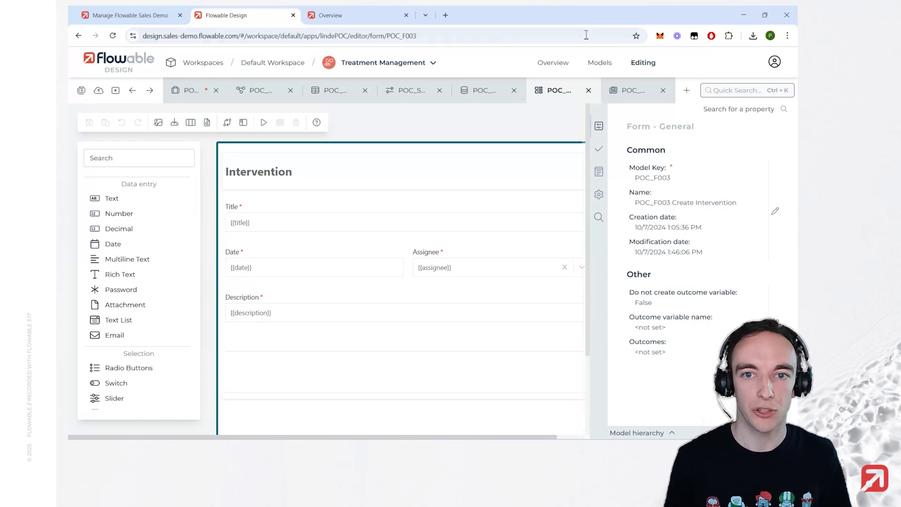
Inspect the POC_P001 Overview page, including the properties of its Status Filter radio buttons and treatments data table.
{"action": "left_click", "coordinate": [630, 90]}
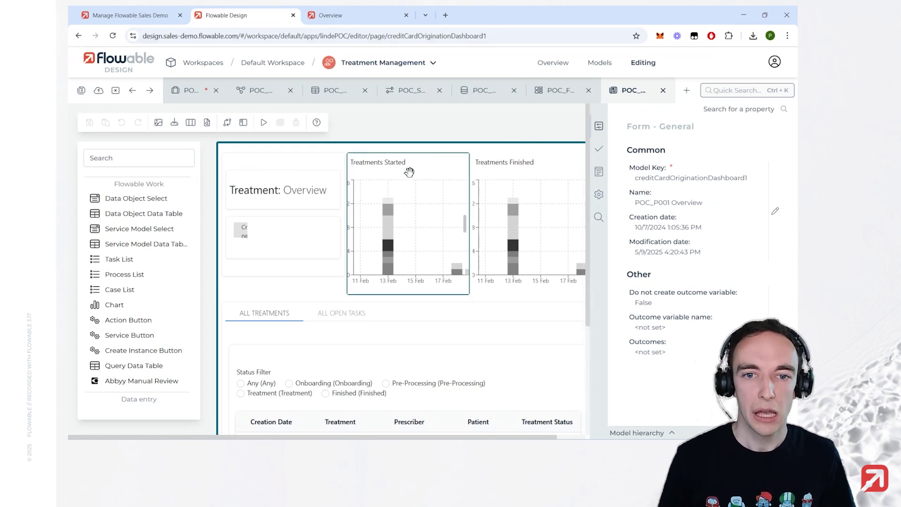
{"action": "scroll", "coordinate": [497, 196], "scroll_direction": "down", "scroll_amount": 3}
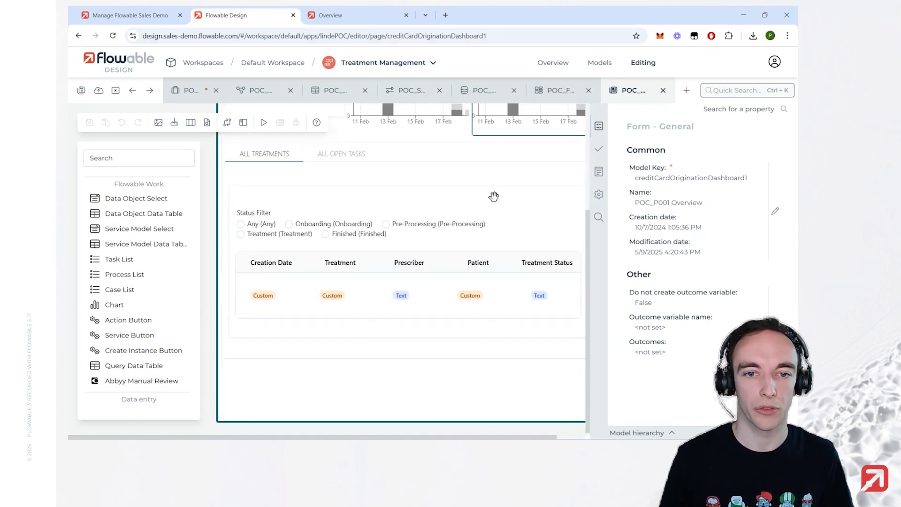
{"action": "left_click", "coordinate": [392, 220]}
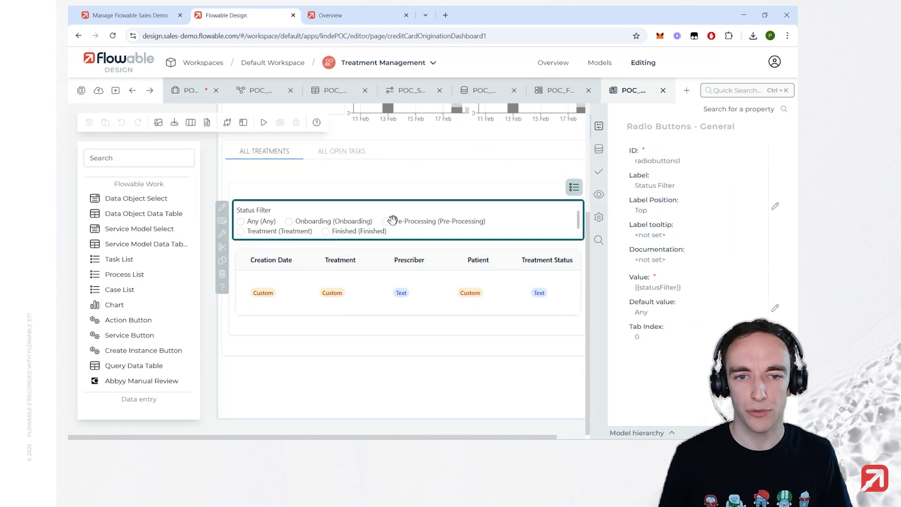
{"action": "left_click", "coordinate": [422, 264]}
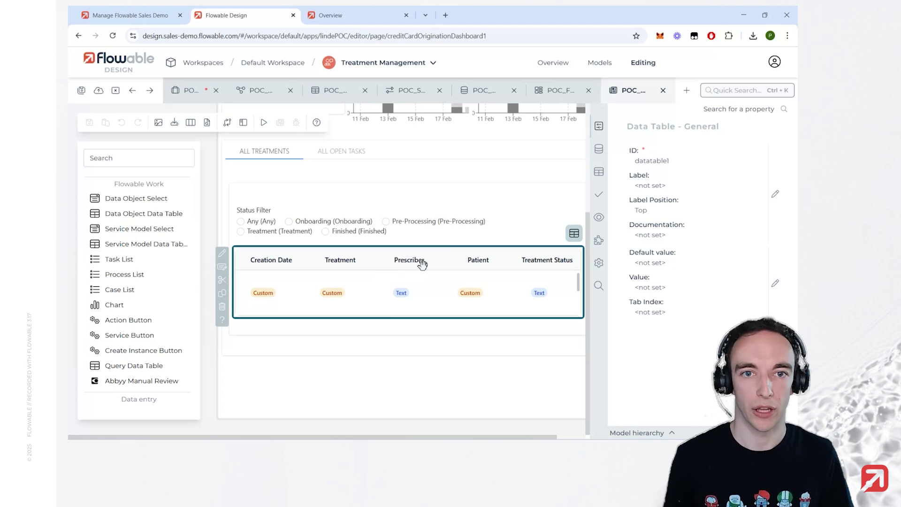
{"action": "scroll", "coordinate": [422, 264], "scroll_direction": "up", "scroll_amount": 3}
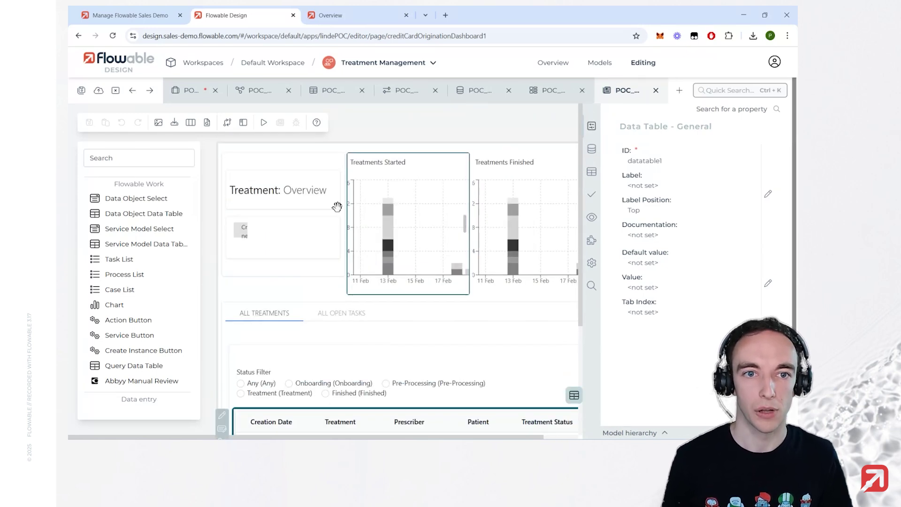
Publish the Treatment Management app.
{"action": "left_click", "coordinate": [98, 90]}
{"action": "left_click", "coordinate": [644, 344]}
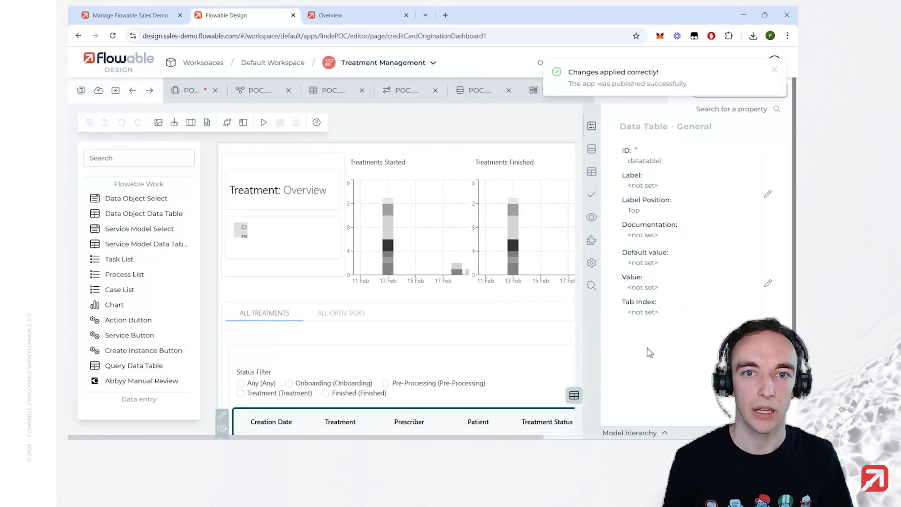
Switch to the running Treatment Management app and look over the charts and treatment list on its Overview page.
{"action": "left_click", "coordinate": [369, 18]}
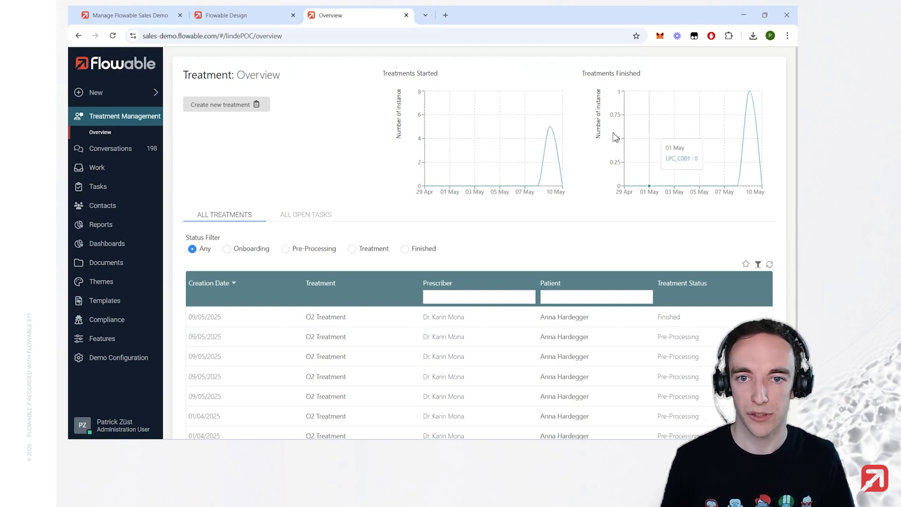
{"action": "scroll", "coordinate": [379, 274], "scroll_direction": "down", "scroll_amount": 2}
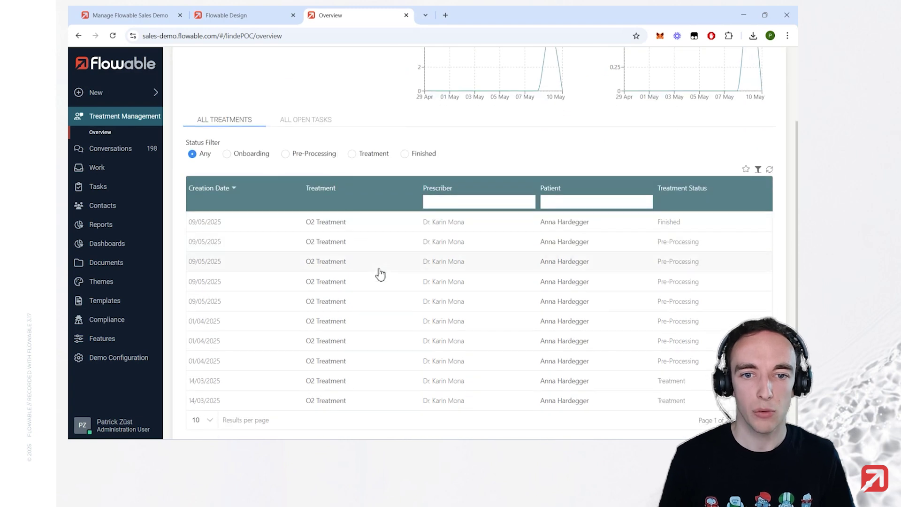
{"action": "scroll", "coordinate": [377, 266], "scroll_direction": "up", "scroll_amount": 2}
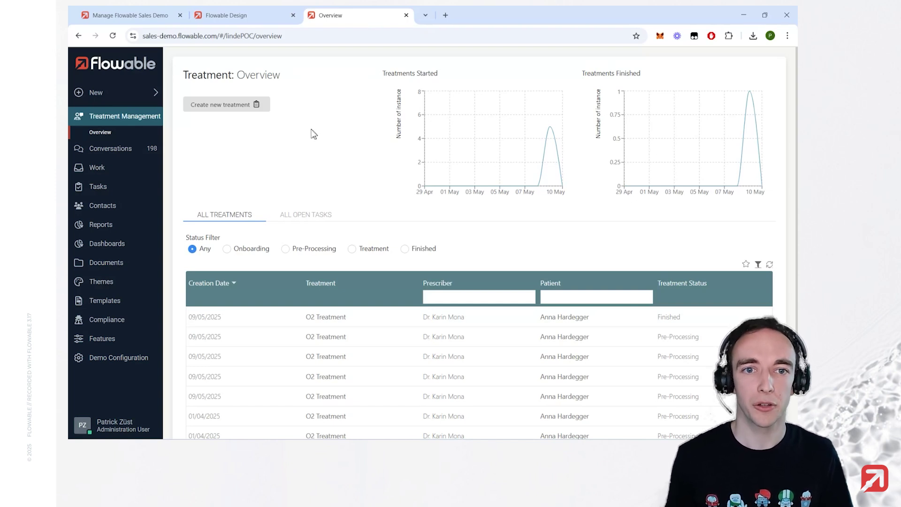
Start a new treatment and expand the form's Patient Information, Treatment and Installation sections.
{"action": "left_click", "coordinate": [260, 113]}
{"action": "left_click", "coordinate": [384, 186]}
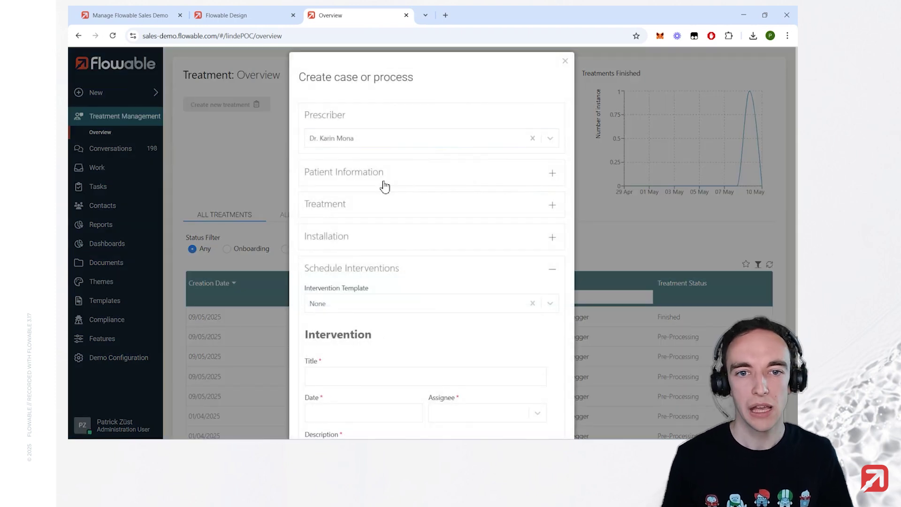
{"action": "left_click", "coordinate": [386, 290]}
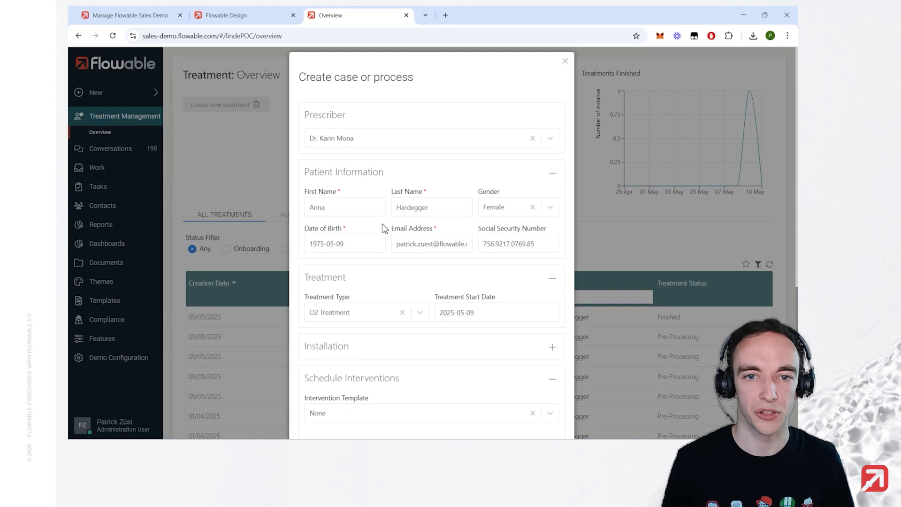
{"action": "scroll", "coordinate": [393, 239], "scroll_direction": "down", "scroll_amount": 2}
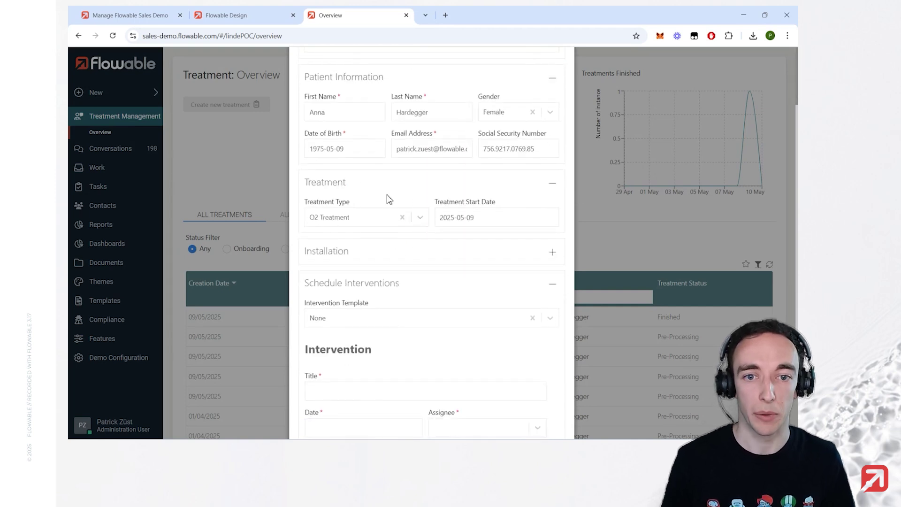
{"action": "left_click", "coordinate": [351, 254]}
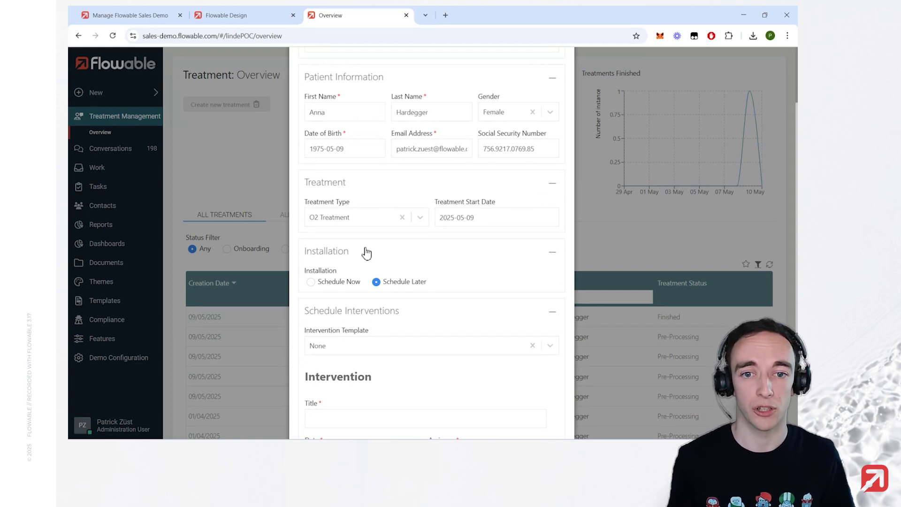
{"action": "scroll", "coordinate": [367, 253], "scroll_direction": "down", "scroll_amount": 3}
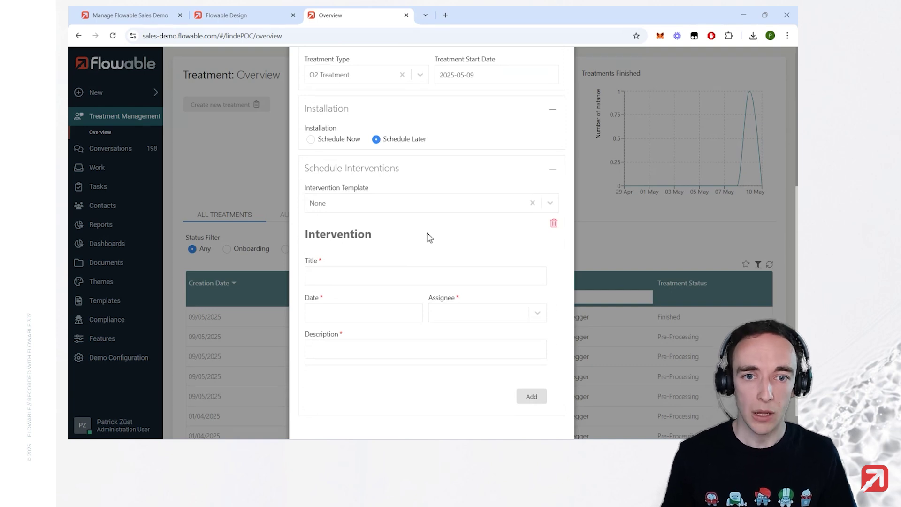
Apply the intervention template "O2: Template 1" to the new treatment, review the generated interventions and submit the form.
{"action": "left_click", "coordinate": [418, 205]}
{"action": "left_click", "coordinate": [376, 240]}
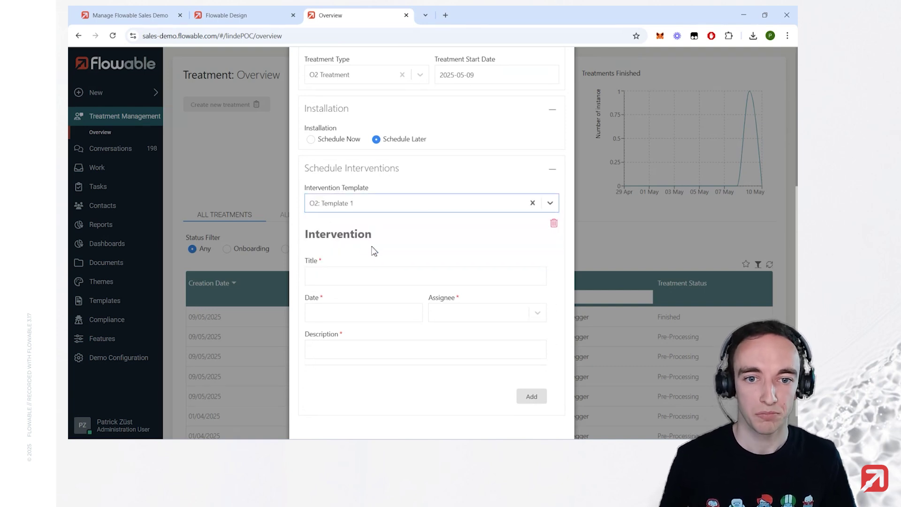
{"action": "scroll", "coordinate": [435, 234], "scroll_direction": "down", "scroll_amount": 1}
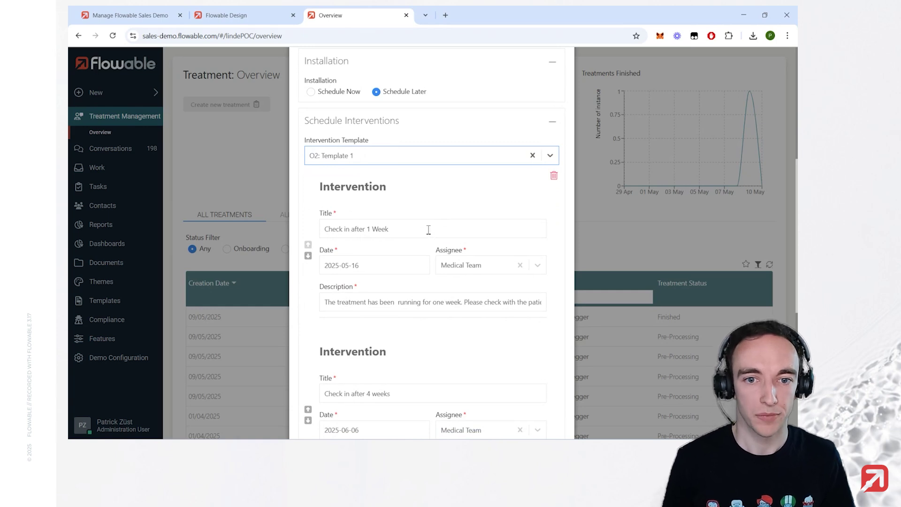
{"action": "scroll", "coordinate": [427, 228], "scroll_direction": "down", "scroll_amount": 1}
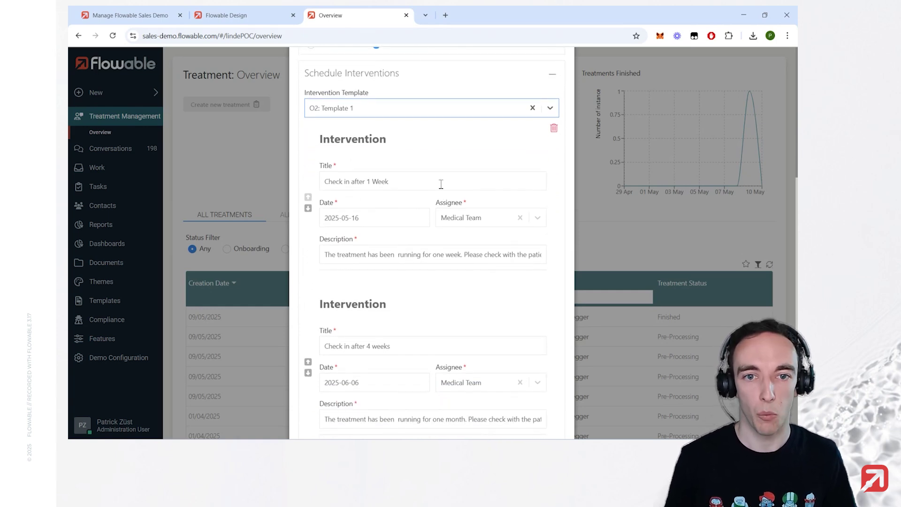
{"action": "scroll", "coordinate": [385, 280], "scroll_direction": "down", "scroll_amount": 2}
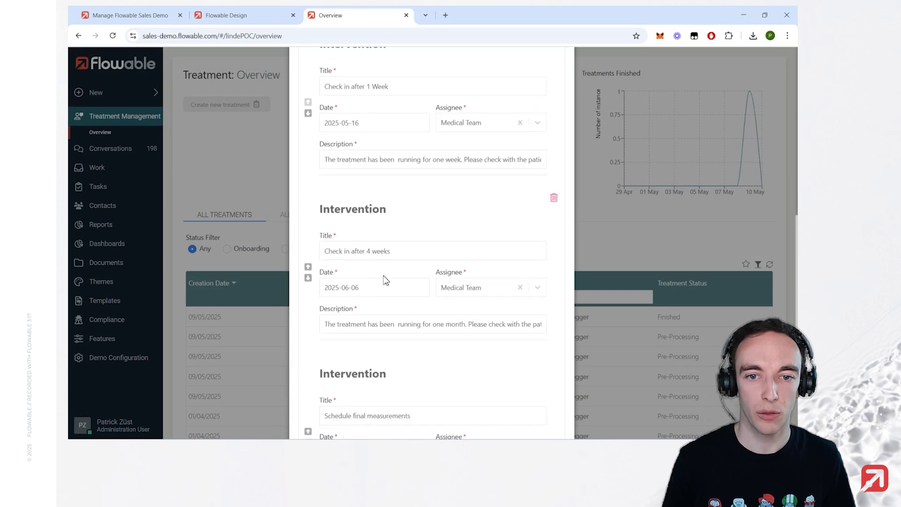
{"action": "scroll", "coordinate": [405, 249], "scroll_direction": "down", "scroll_amount": 2}
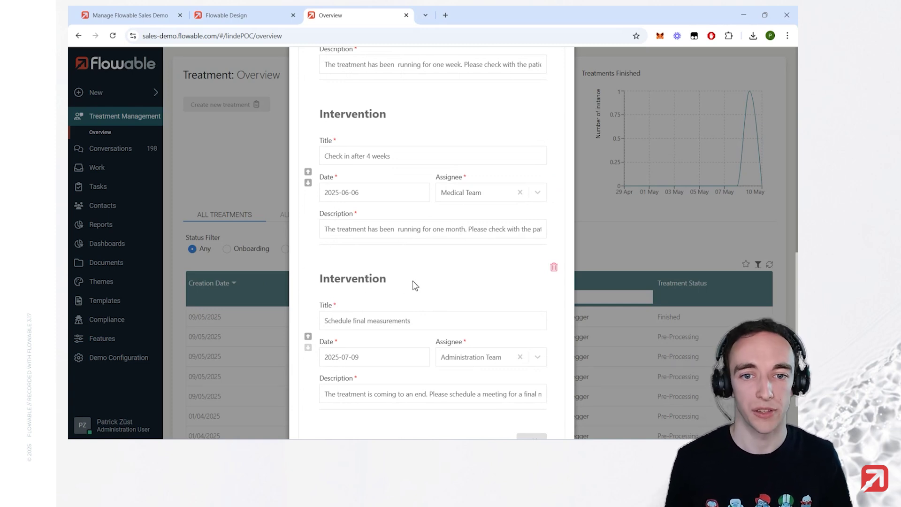
{"action": "scroll", "coordinate": [414, 284], "scroll_direction": "down", "scroll_amount": 2}
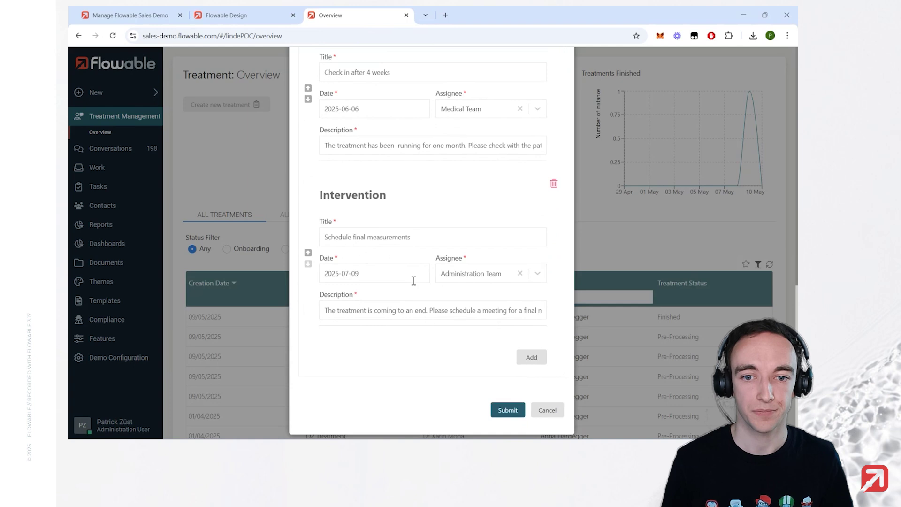
{"action": "left_click", "coordinate": [502, 411]}
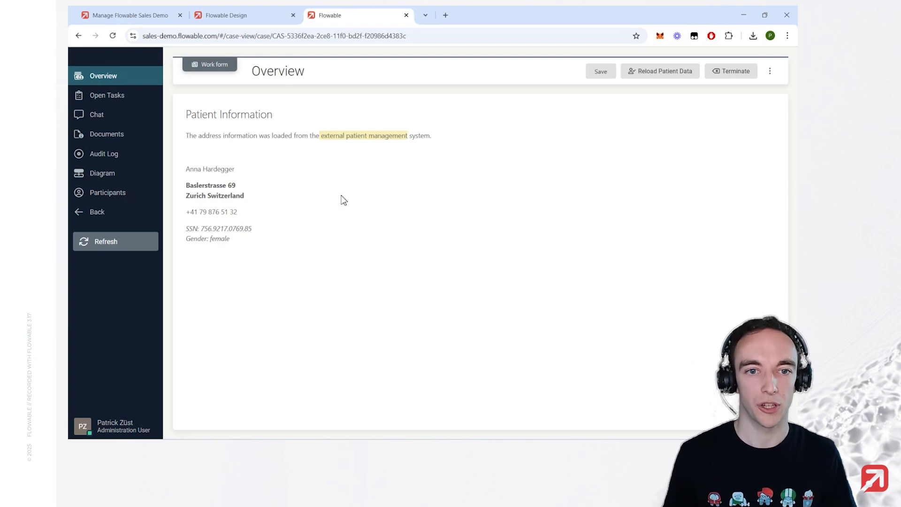
Examine the Onboarding and Pre-Processing stages in the new treatment case's diagram.
{"action": "left_click", "coordinate": [139, 180]}
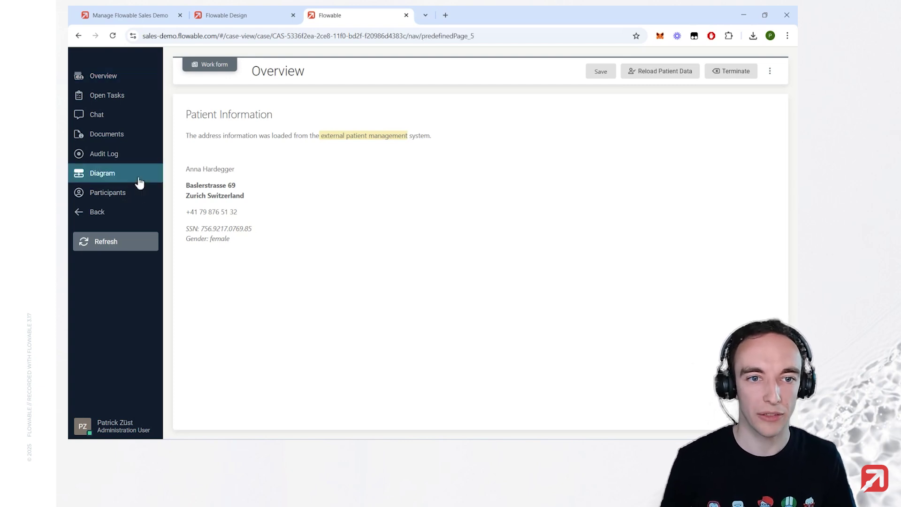
{"action": "scroll", "coordinate": [537, 175], "scroll_direction": "up", "scroll_amount": 5}
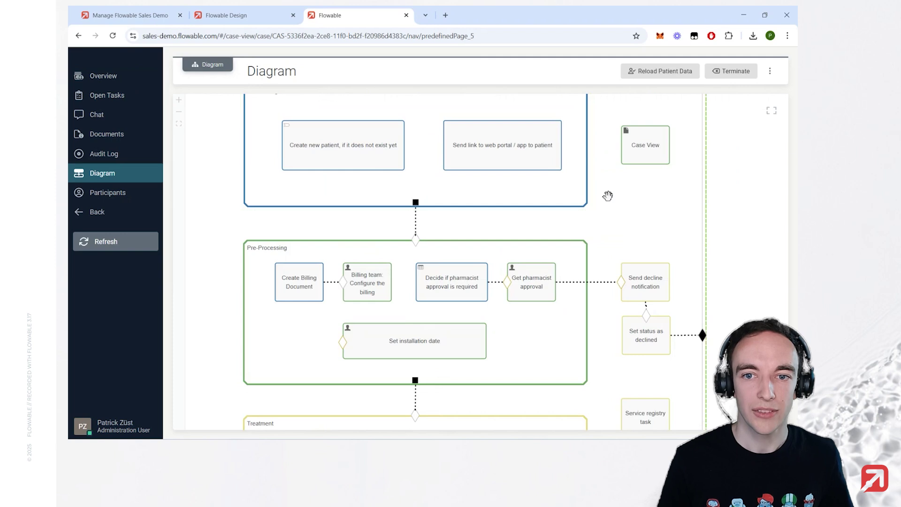
{"action": "left_click_drag", "start_coordinate": [625, 240], "coordinate": [635, 253]}
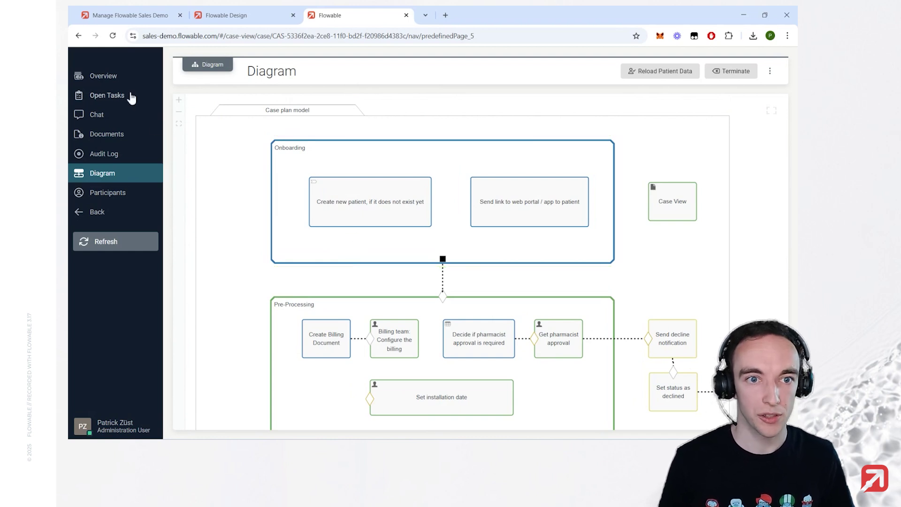
{"action": "left_click", "coordinate": [112, 77]}
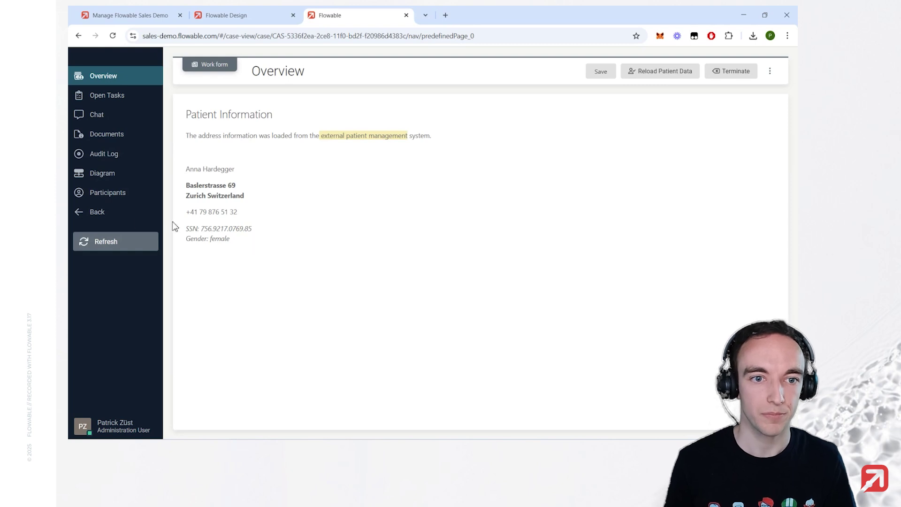
{"action": "left_click", "coordinate": [126, 180]}
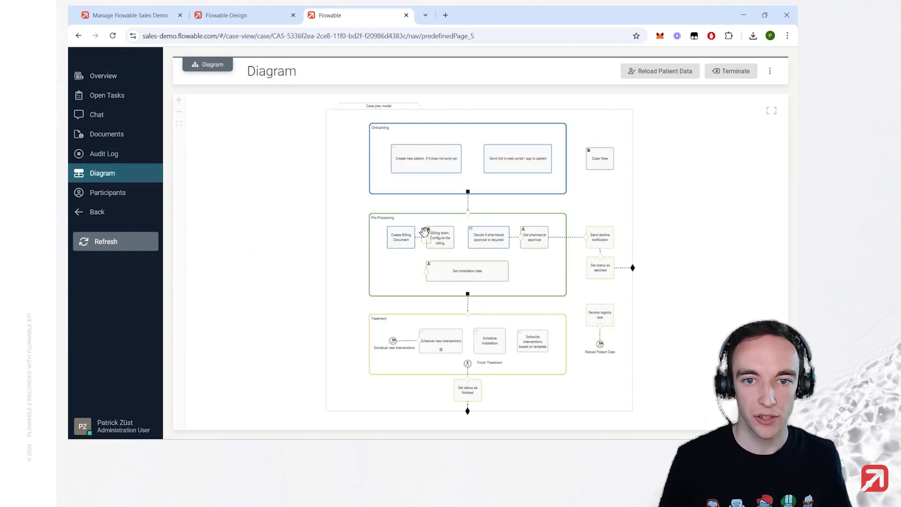
{"action": "scroll", "coordinate": [425, 233], "scroll_direction": "up", "scroll_amount": 3}
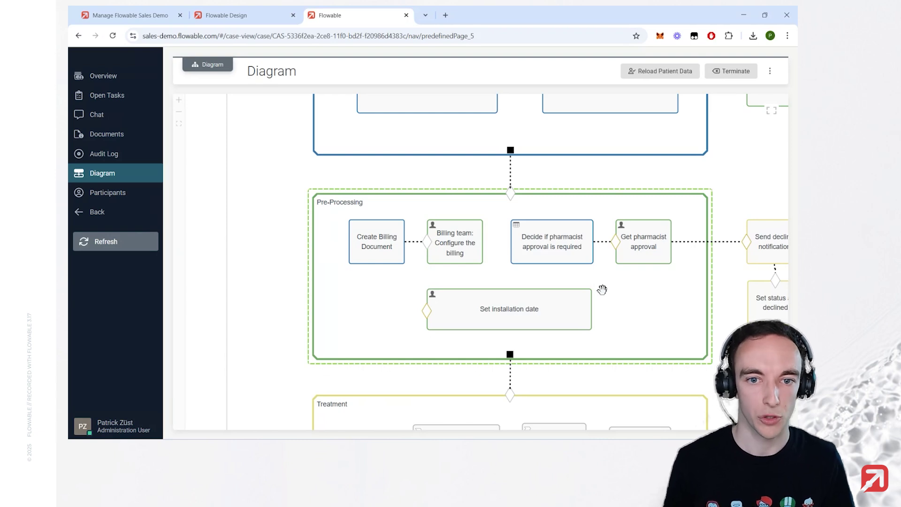
Review the billing summary in the open task "Billing team: Configure the billing" and complete the task.
{"action": "left_click", "coordinate": [121, 99]}
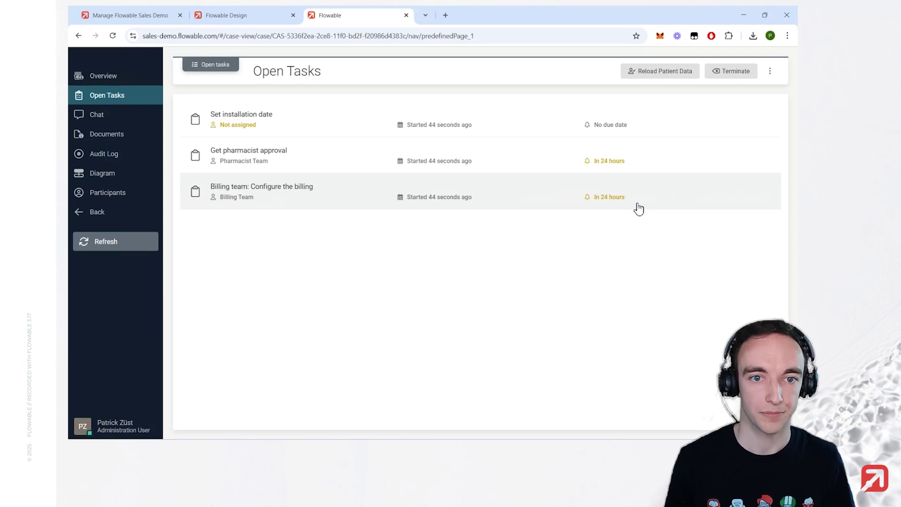
{"action": "left_click", "coordinate": [370, 206]}
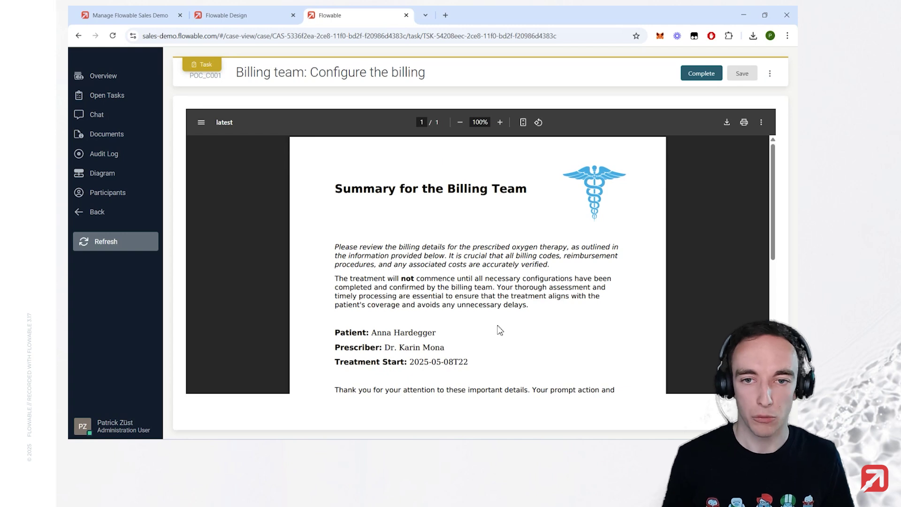
{"action": "left_click", "coordinate": [708, 74]}
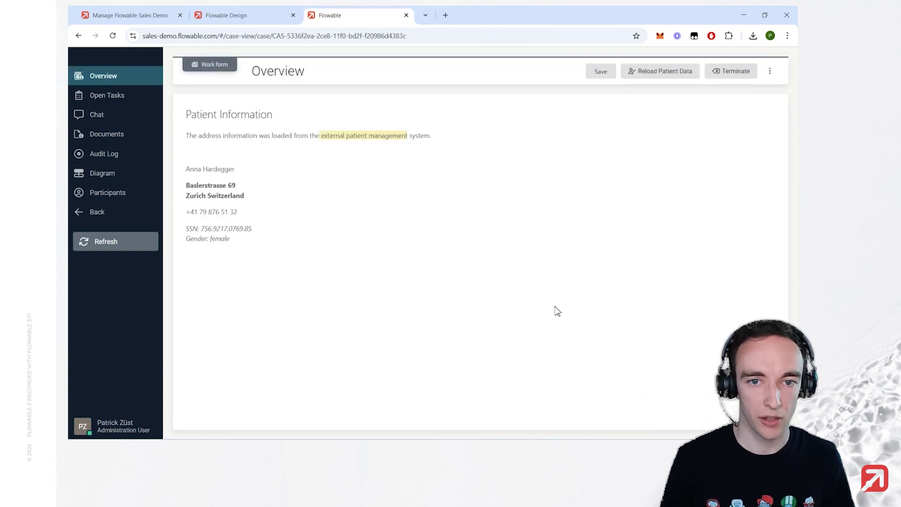
Check the scheduled interventions in the open task "Get pharmacist approval" and approve the treatment.
{"action": "left_click", "coordinate": [131, 98]}
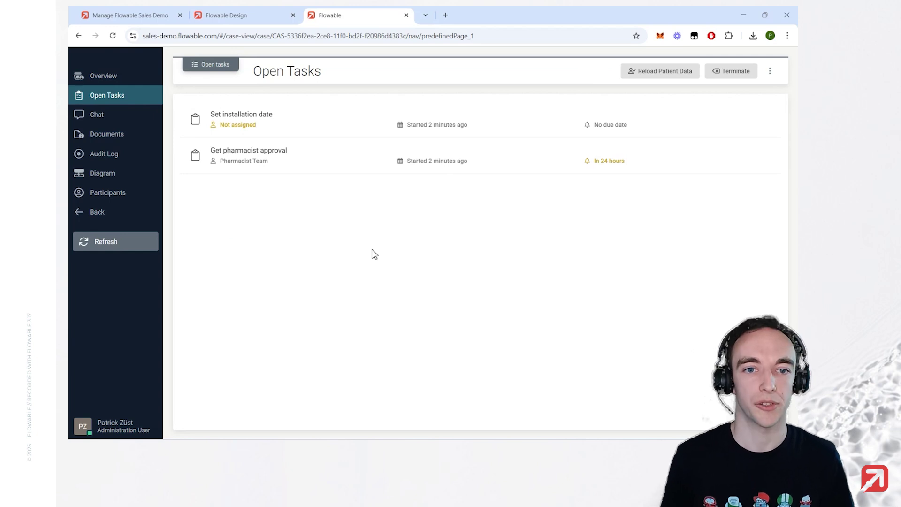
{"action": "left_click", "coordinate": [328, 166]}
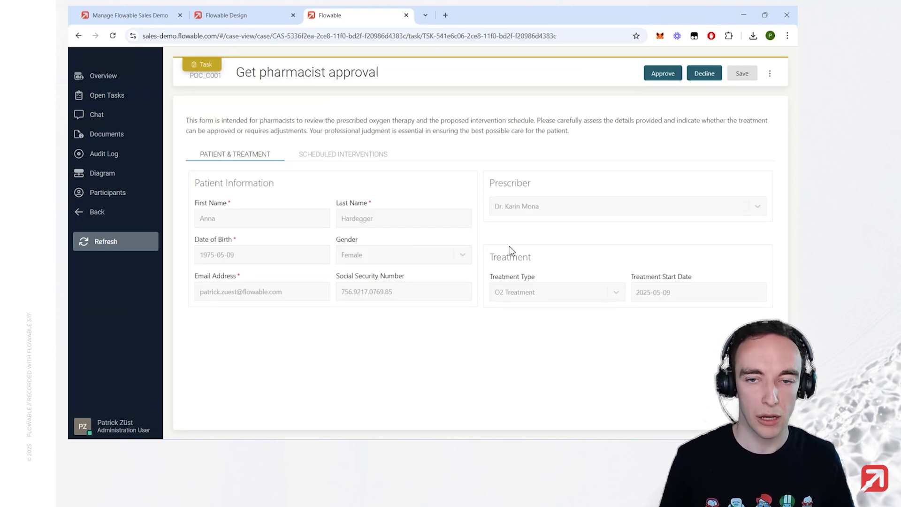
{"action": "left_click", "coordinate": [358, 156]}
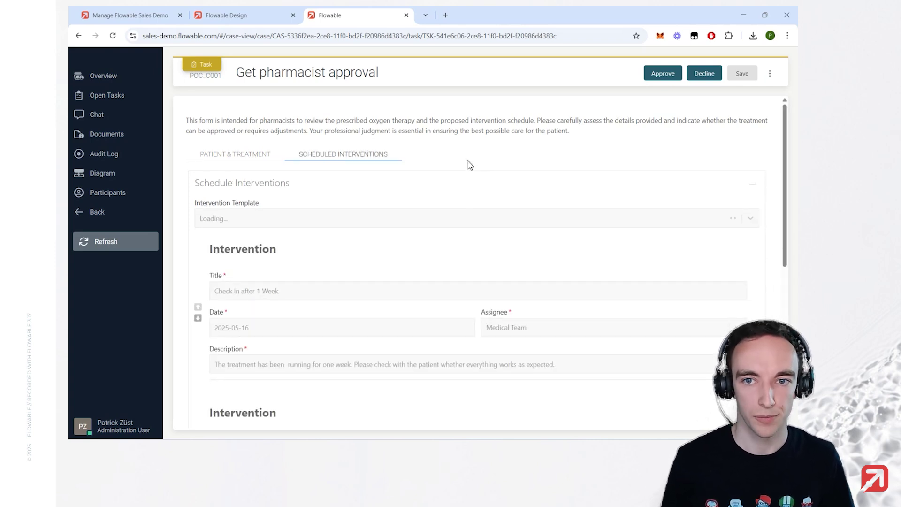
{"action": "left_click", "coordinate": [675, 78]}
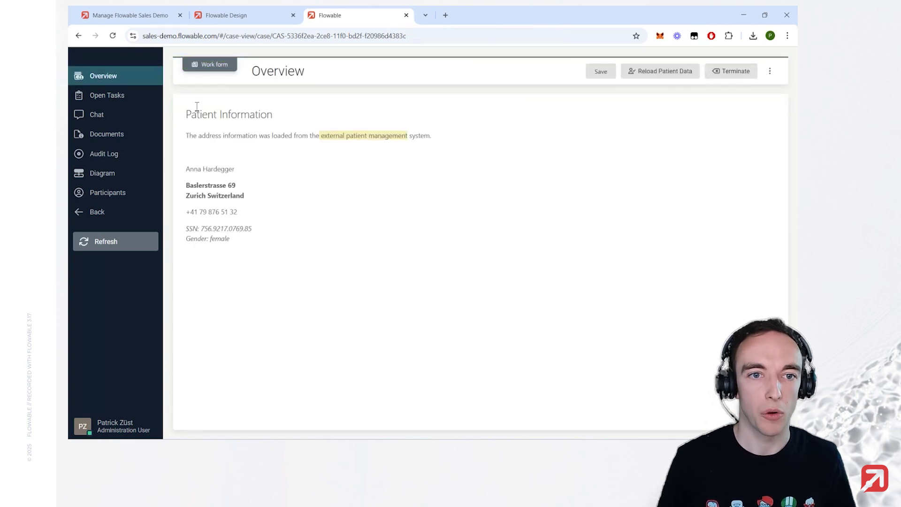
Claim the open task "Set installation date" and complete it with the prefilled installation details.
{"action": "left_click", "coordinate": [115, 99]}
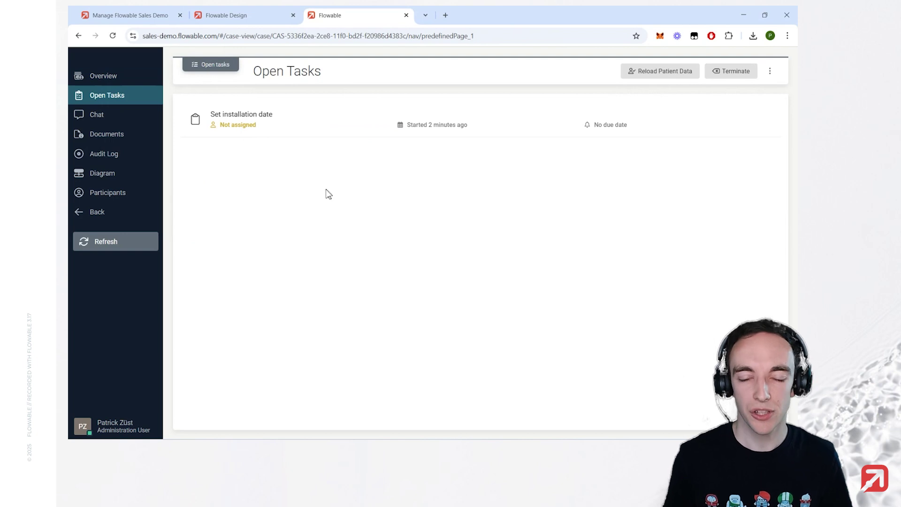
{"action": "left_click", "coordinate": [333, 136]}
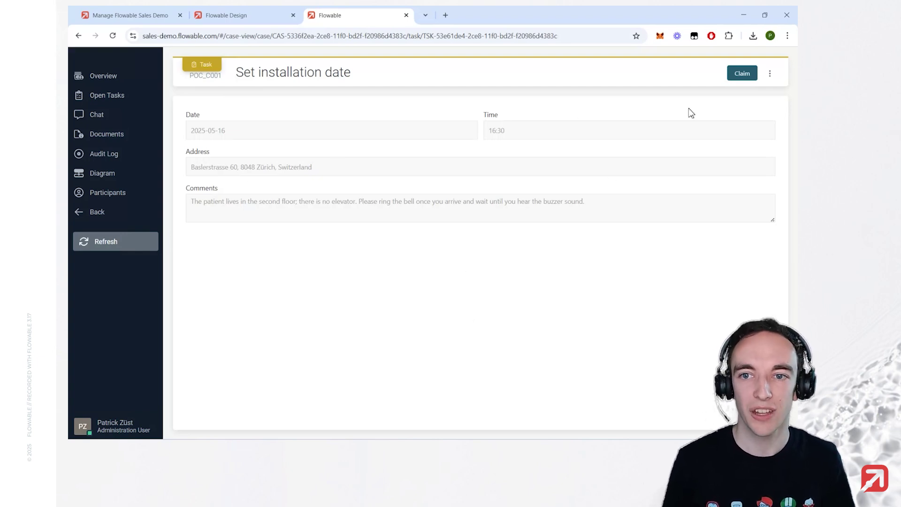
{"action": "left_click", "coordinate": [742, 74]}
{"action": "left_click", "coordinate": [513, 269]}
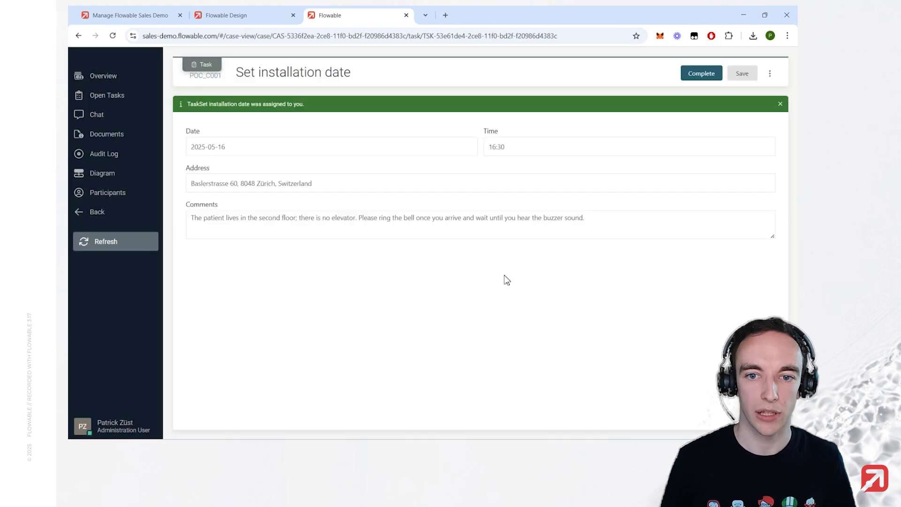
{"action": "left_click", "coordinate": [273, 146]}
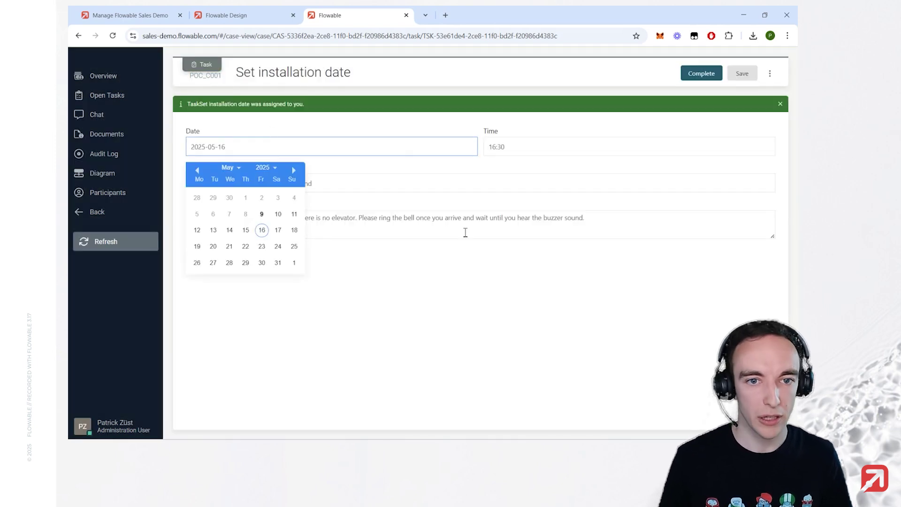
{"action": "left_click", "coordinate": [427, 306]}
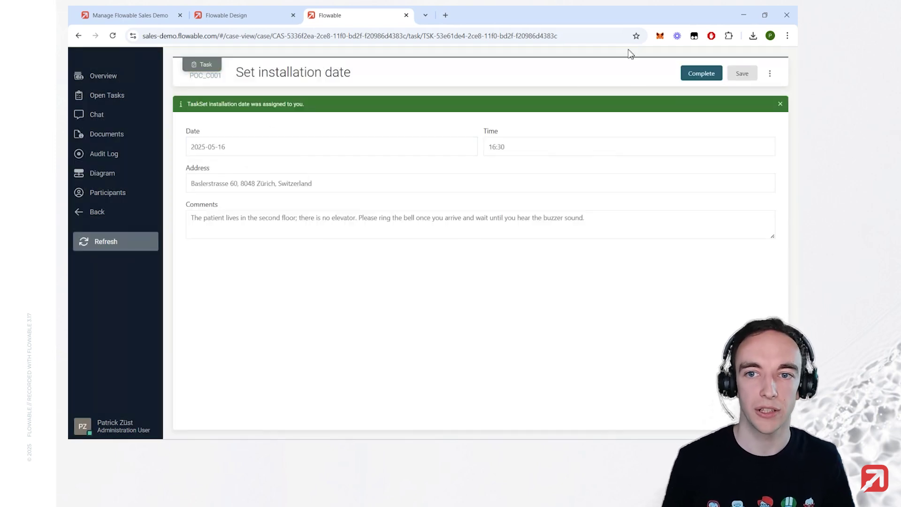
{"action": "left_click", "coordinate": [688, 78]}
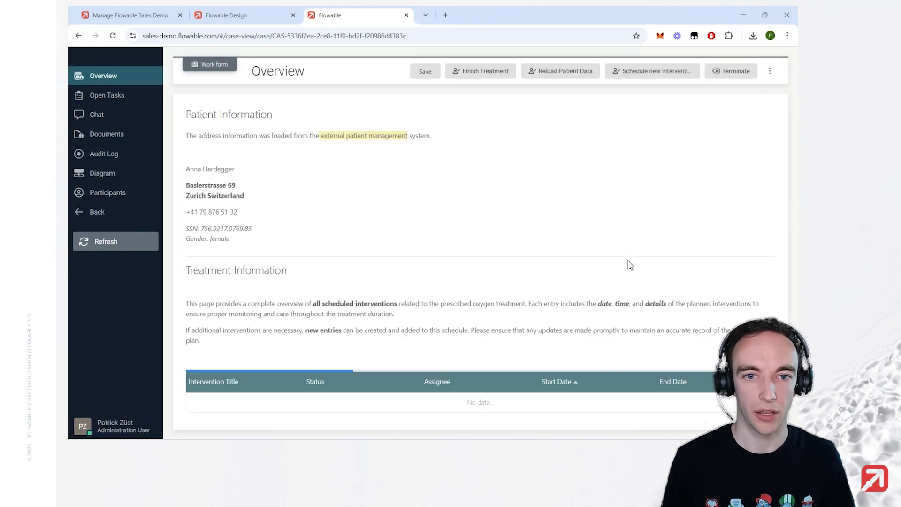
Examine the Pre-Processing and Treatment stages in the case diagram and the scheduled interventions table on the Overview page.
{"action": "left_click", "coordinate": [111, 176]}
{"action": "scroll", "coordinate": [462, 276], "scroll_direction": "up", "scroll_amount": 3}
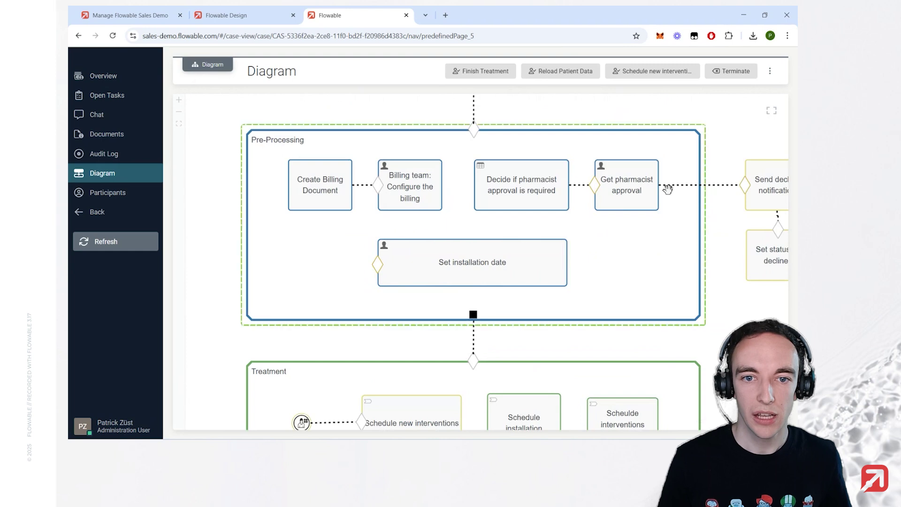
{"action": "scroll", "coordinate": [516, 300], "scroll_direction": "down", "scroll_amount": 1}
{"action": "scroll", "coordinate": [561, 259], "scroll_direction": "down", "scroll_amount": 3}
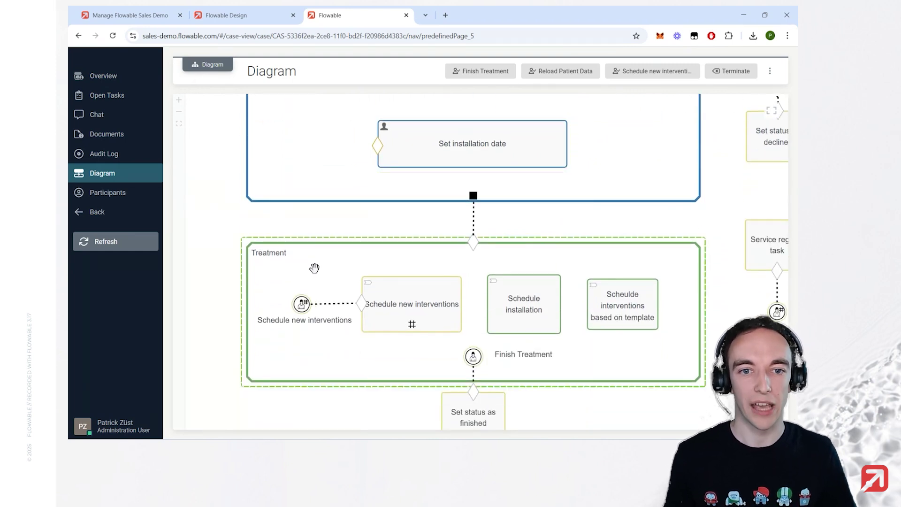
{"action": "left_click", "coordinate": [125, 83]}
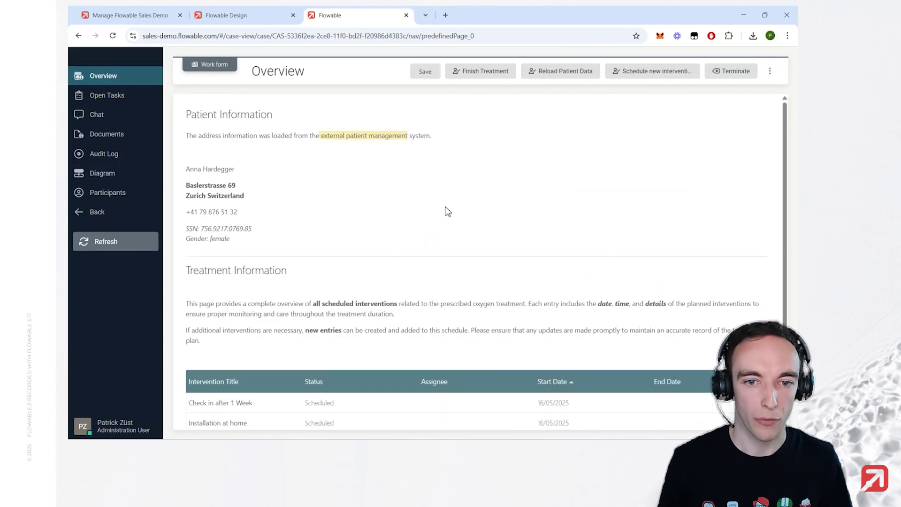
{"action": "scroll", "coordinate": [345, 162], "scroll_direction": "down", "scroll_amount": 1}
{"action": "scroll", "coordinate": [349, 168], "scroll_direction": "up", "scroll_amount": 1}
{"action": "scroll", "coordinate": [338, 328], "scroll_direction": "down", "scroll_amount": 1}
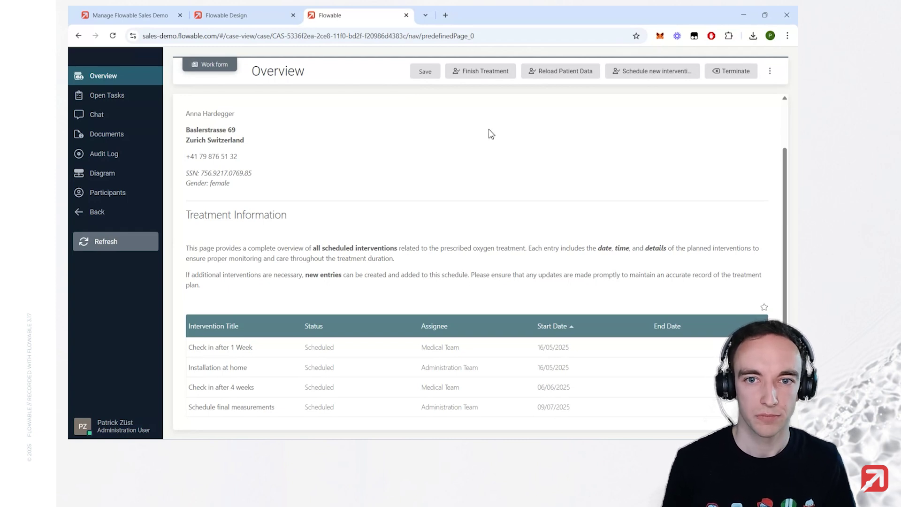
Schedule a new intervention titled "Call patient today" for 2025-05-09, assigned to Medical Team, with the description "Call them".
{"action": "left_click", "coordinate": [638, 74]}
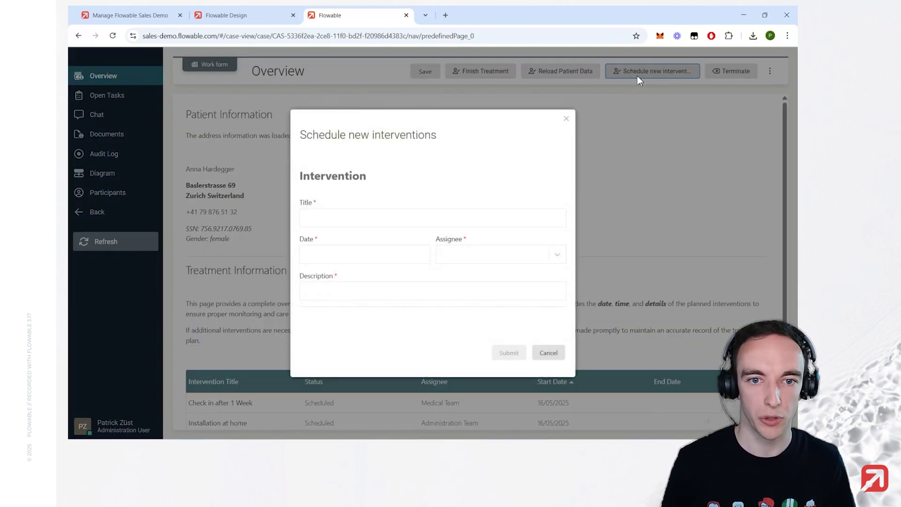
{"action": "left_click", "coordinate": [373, 216]}
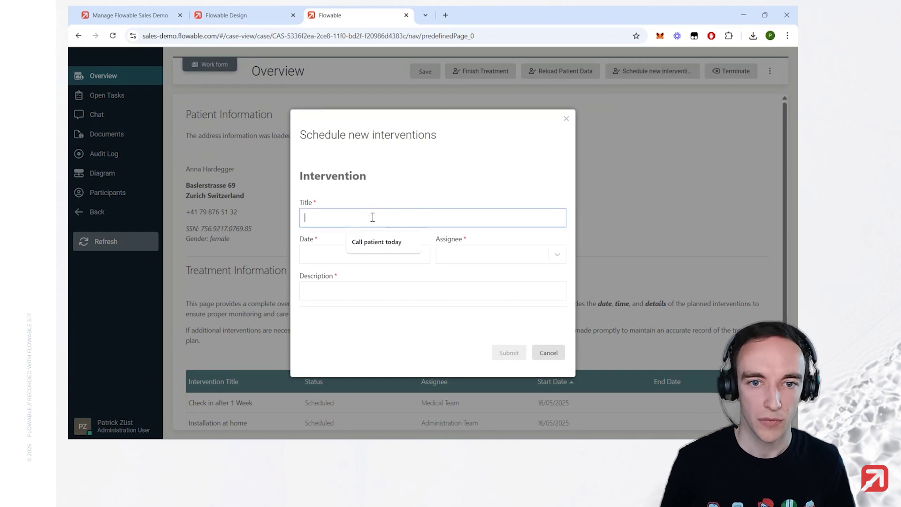
{"action": "left_click", "coordinate": [368, 243]}
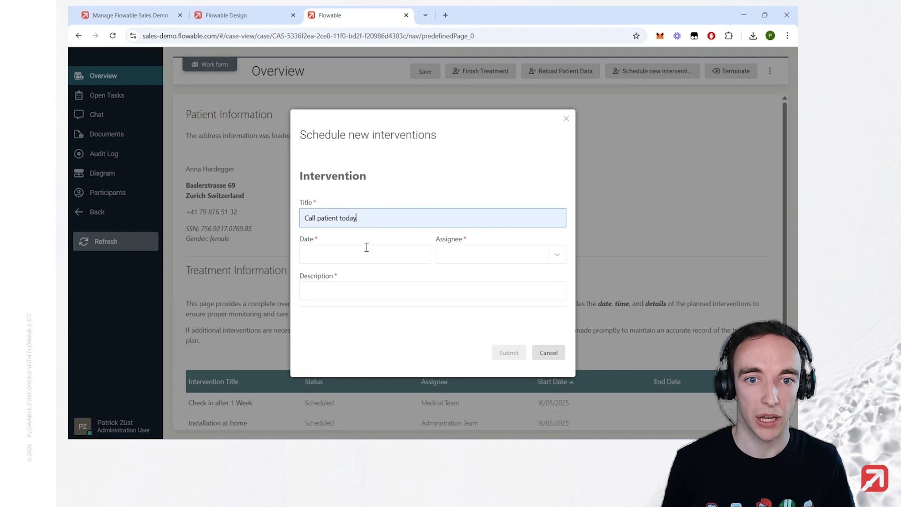
{"action": "left_click", "coordinate": [366, 248]}
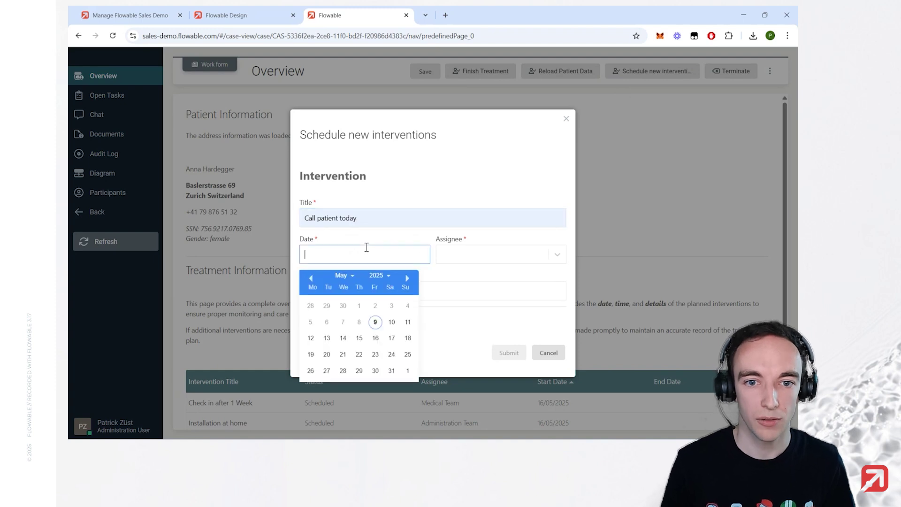
{"action": "left_click", "coordinate": [375, 322]}
{"action": "left_click", "coordinate": [468, 257]}
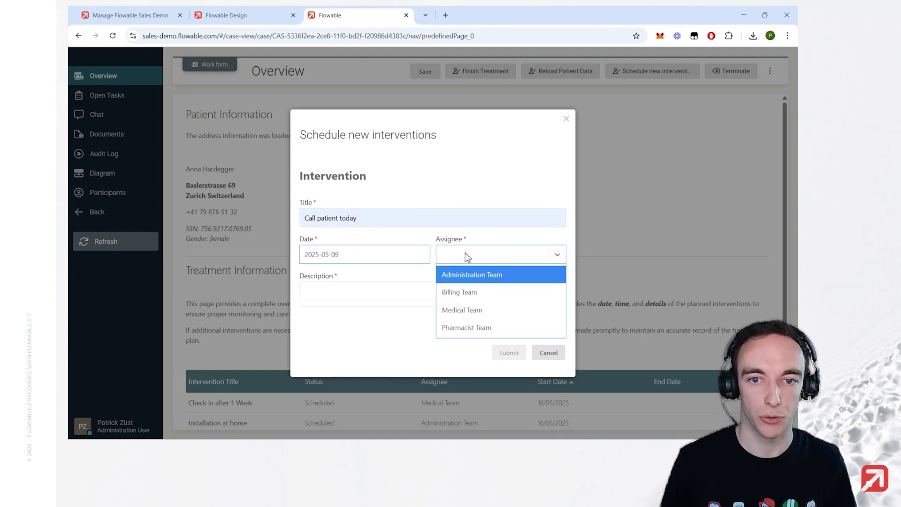
{"action": "left_click", "coordinate": [505, 312]}
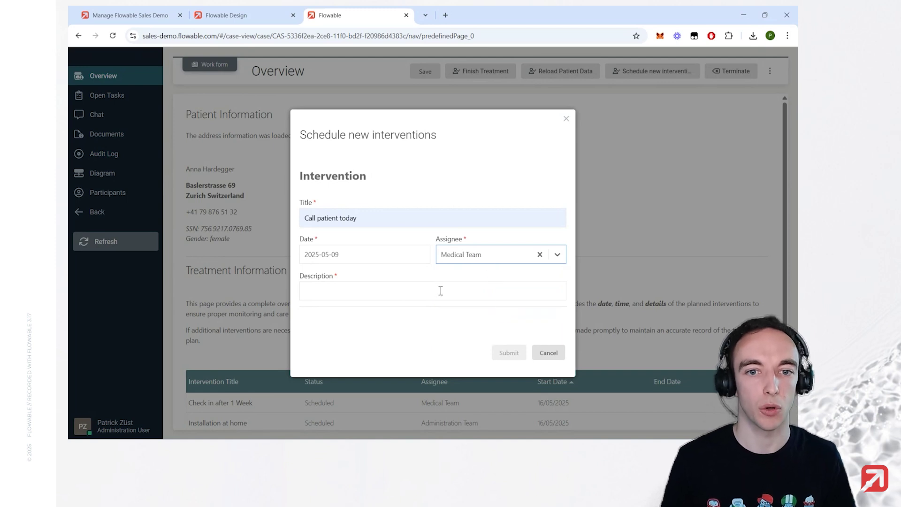
{"action": "left_click", "coordinate": [398, 295]}
{"action": "left_click", "coordinate": [380, 316]}
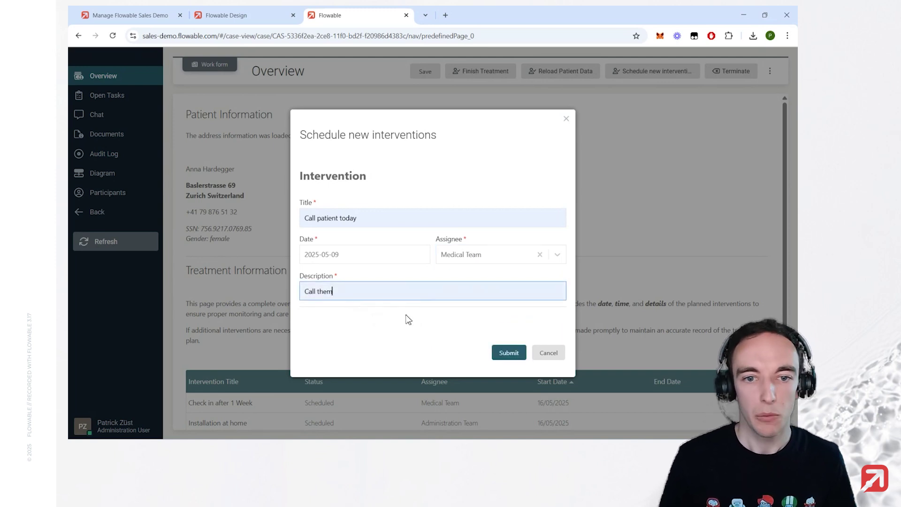
{"action": "left_click", "coordinate": [509, 358]}
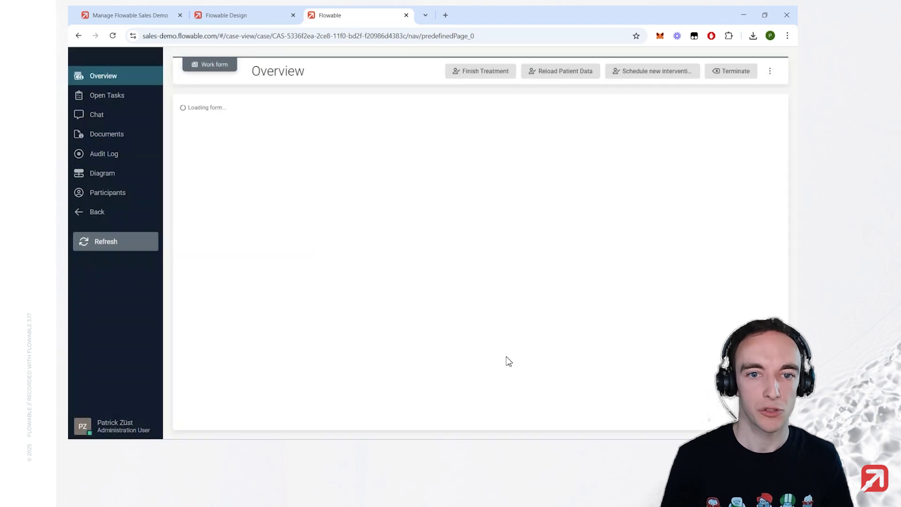
{"action": "scroll", "coordinate": [450, 253], "scroll_direction": "down", "scroll_amount": 2}
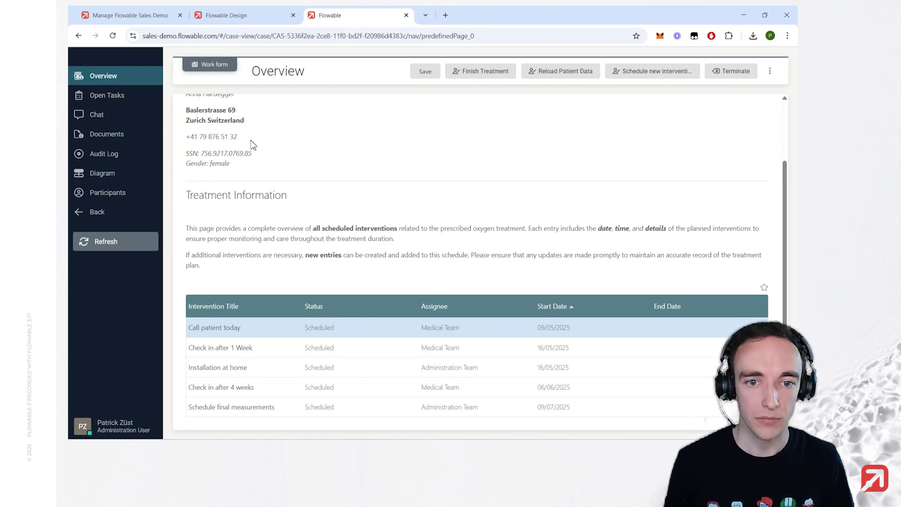
Complete the open task "Call patient today" with the comment "All is good; I called the patient." and check the interventions table.
{"action": "left_click", "coordinate": [121, 97]}
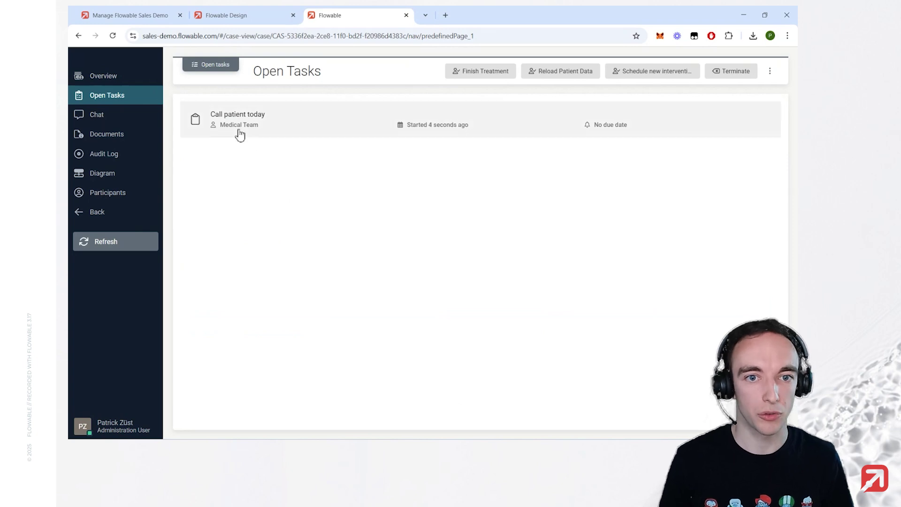
{"action": "left_click", "coordinate": [294, 137]}
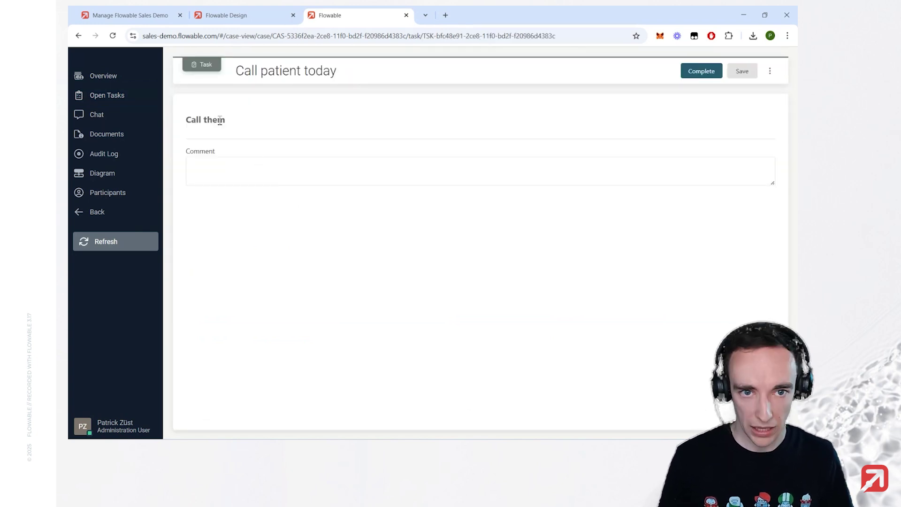
{"action": "left_click", "coordinate": [265, 175]}
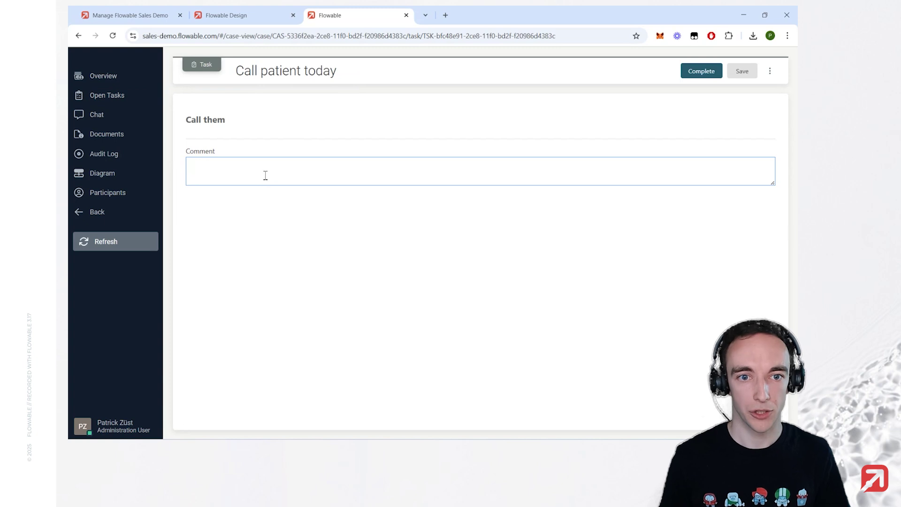
{"action": "type", "text": "All "}
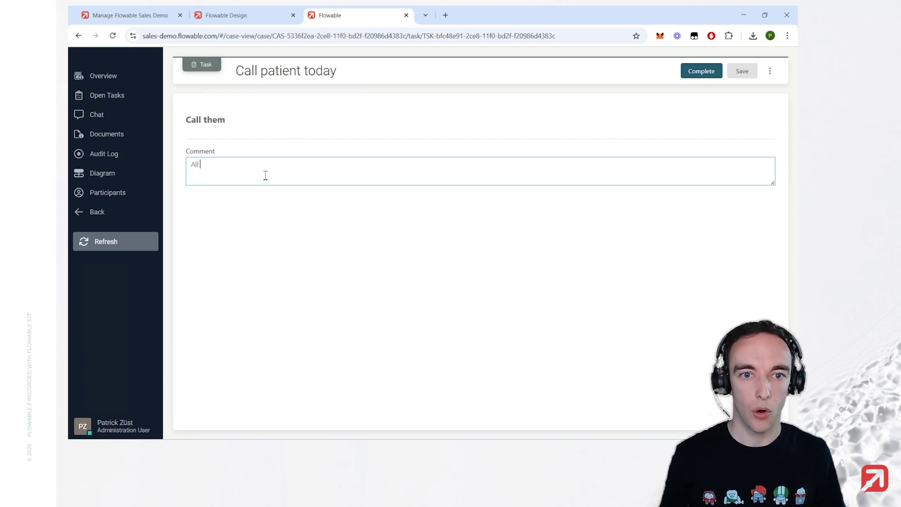
{"action": "type", "text": "is good; I c"}
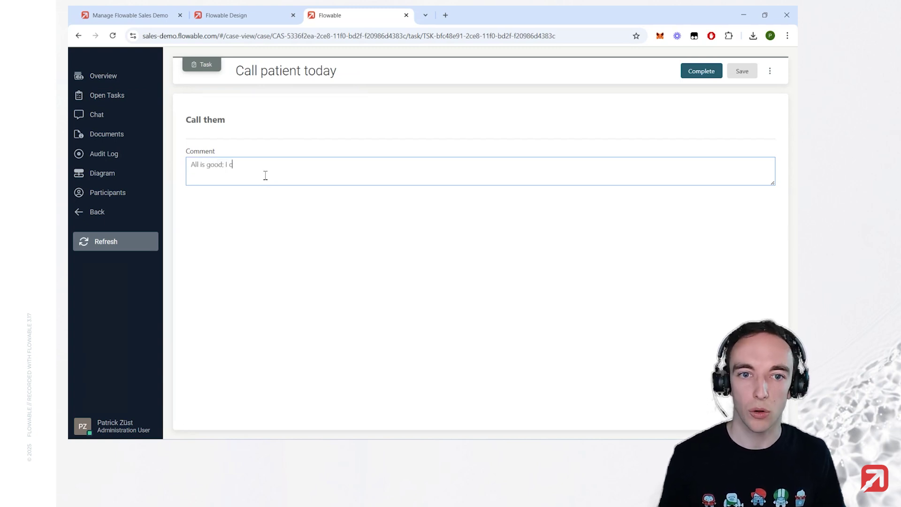
{"action": "type", "text": "alled the patient."}
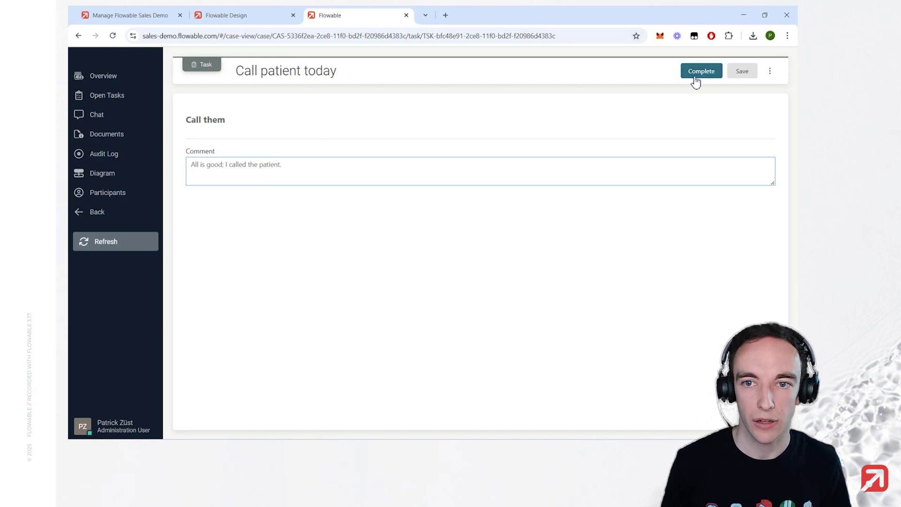
{"action": "left_click", "coordinate": [696, 75]}
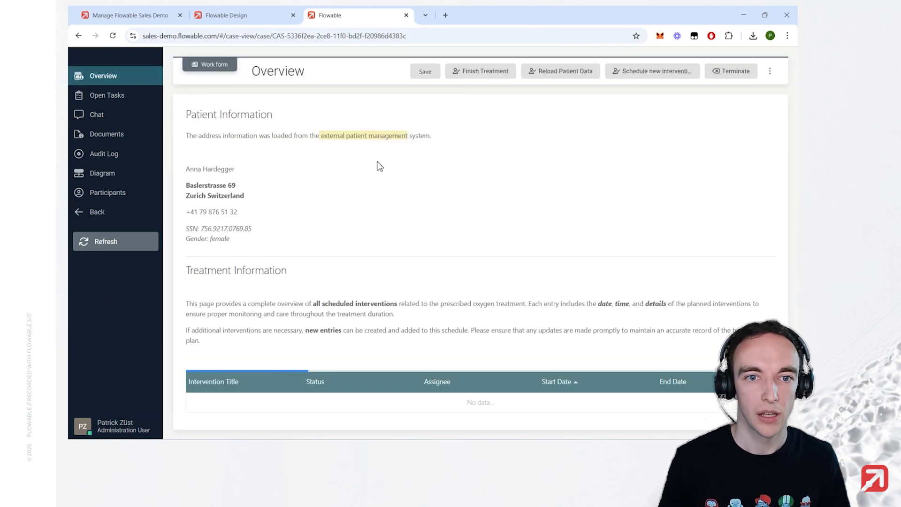
{"action": "scroll", "coordinate": [353, 227], "scroll_direction": "down", "scroll_amount": 1}
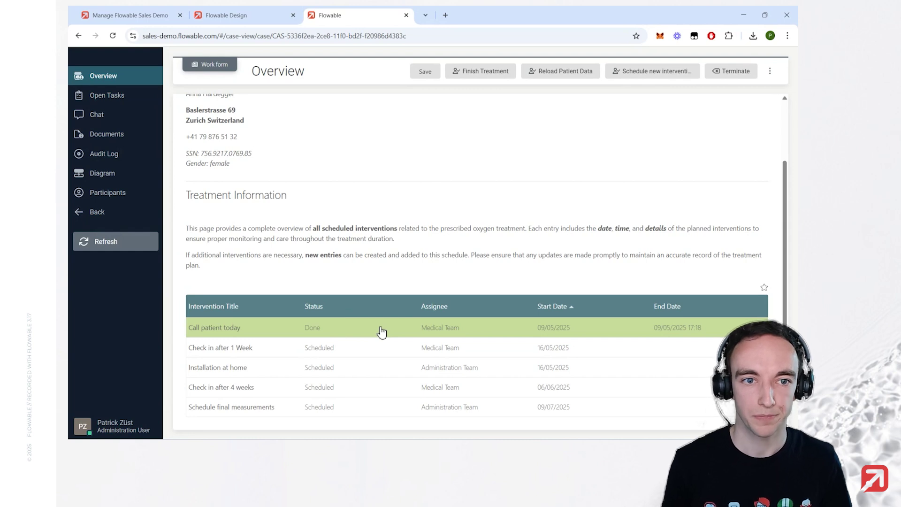
Review the case's audit log and start a conversation in the case chat.
{"action": "left_click", "coordinate": [141, 154]}
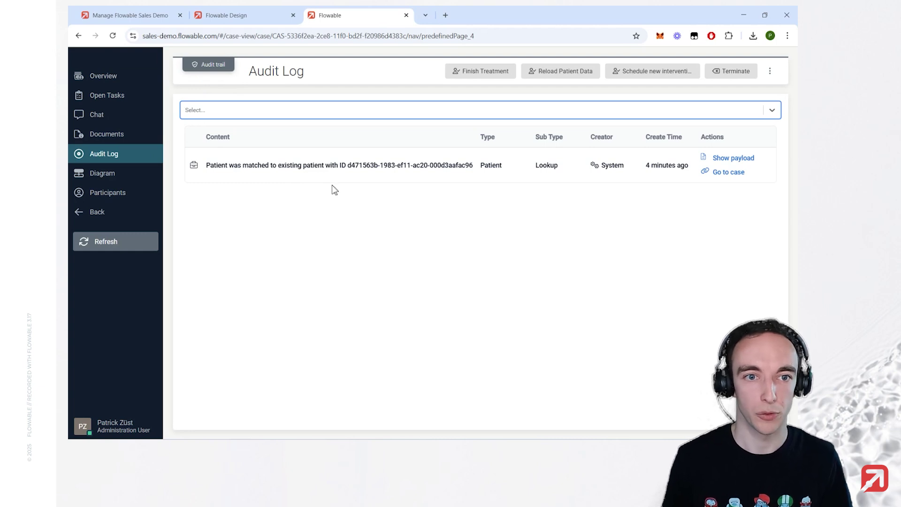
{"action": "left_click", "coordinate": [132, 78]}
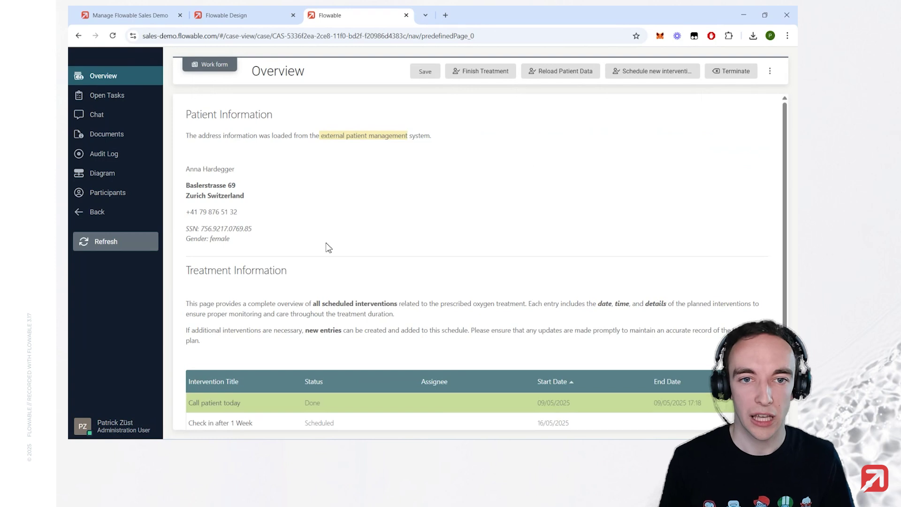
{"action": "left_click", "coordinate": [131, 117]}
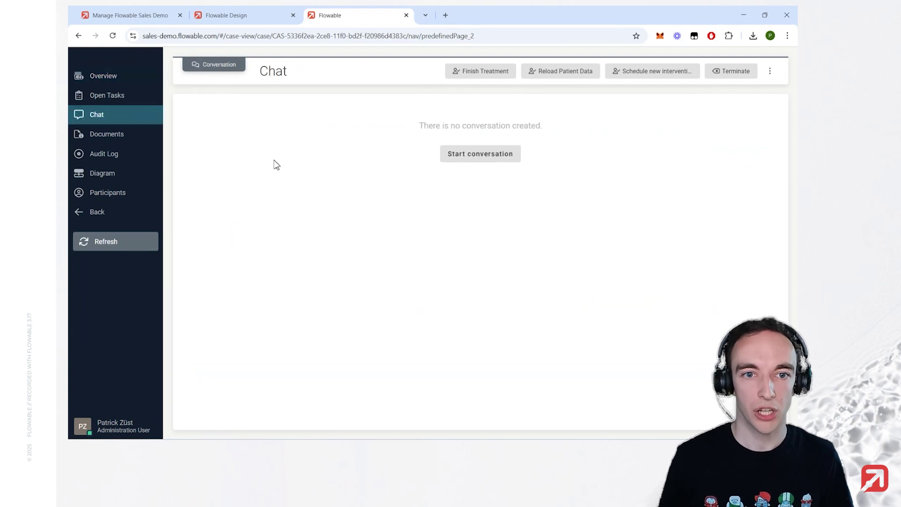
{"action": "left_click", "coordinate": [511, 158]}
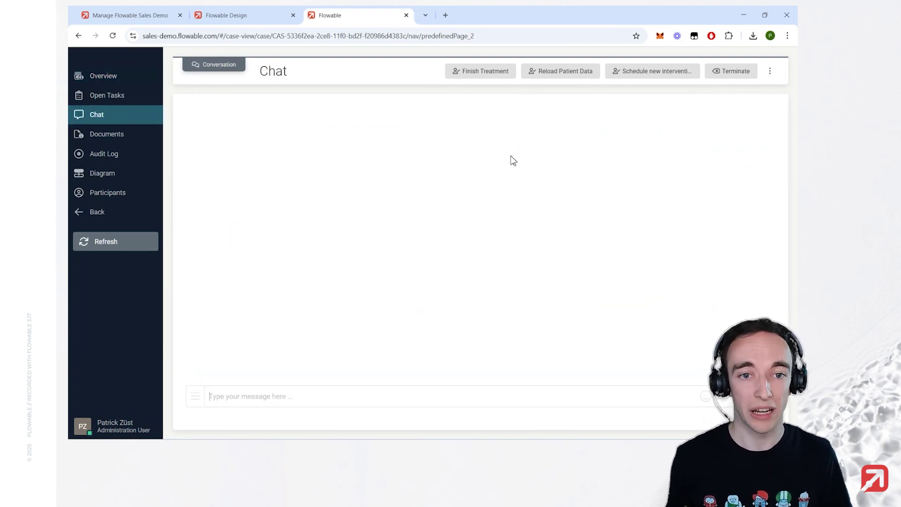
Review the case's documents and participants and return to the Overview page.
{"action": "left_click", "coordinate": [133, 137]}
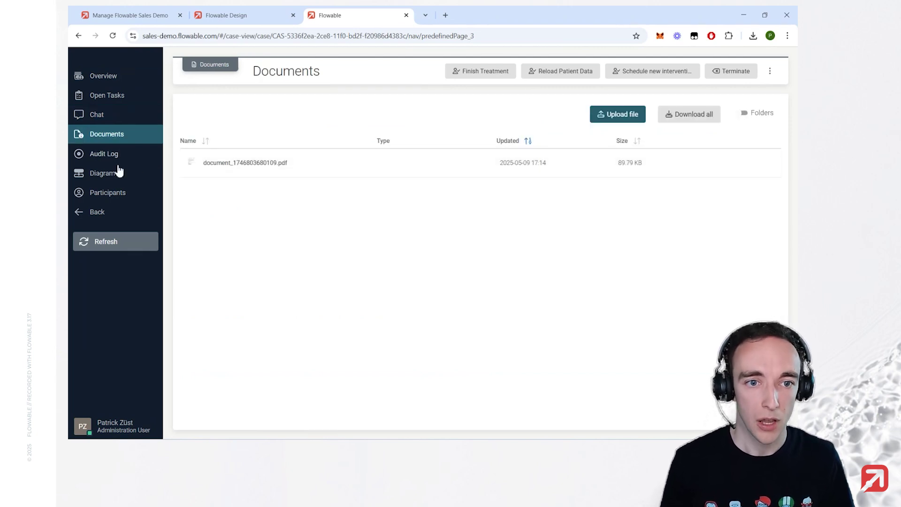
{"action": "left_click", "coordinate": [115, 194]}
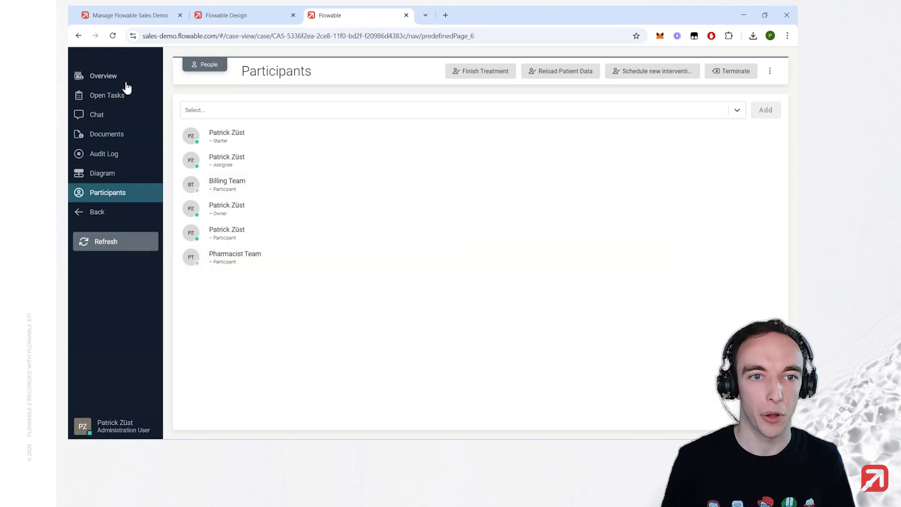
{"action": "left_click", "coordinate": [113, 78]}
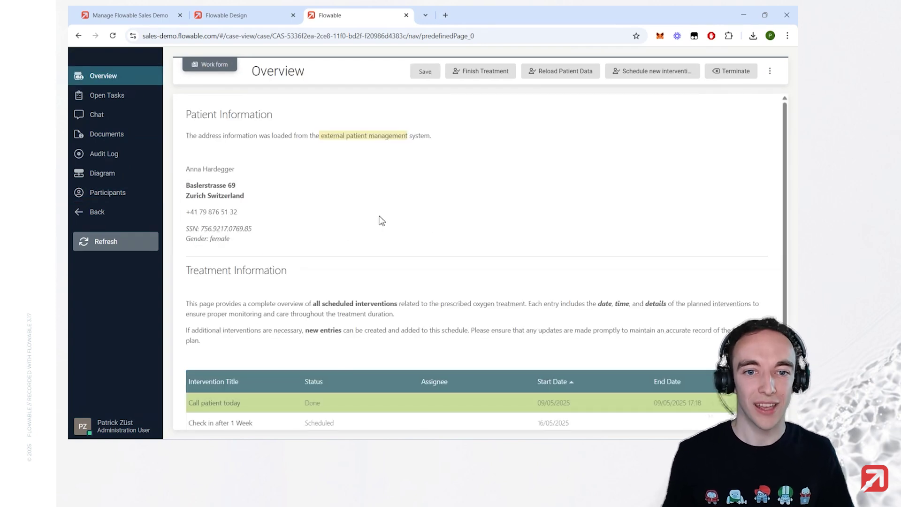